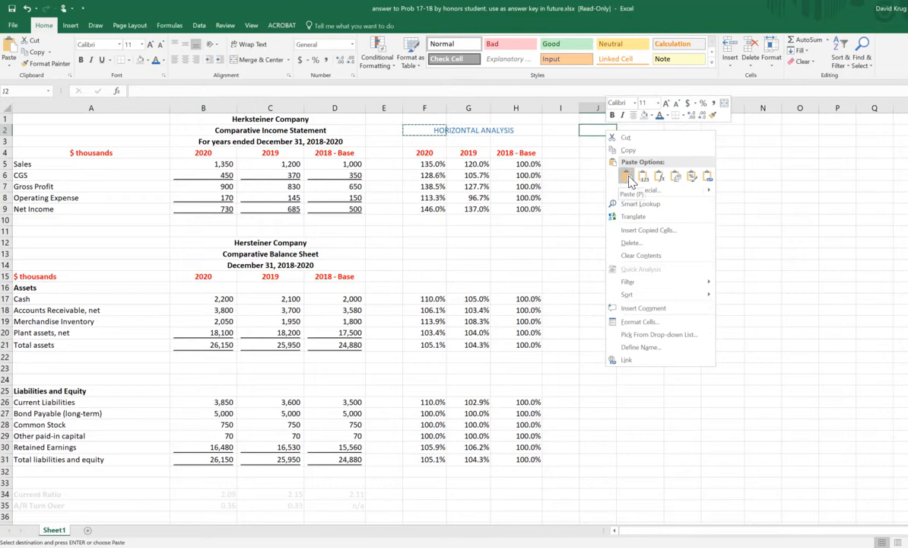
Step: Paste the copied HORIZONTAL ANALYSIS heading into J2 and change its text to VERTICAL ANALYSIS
click(628, 178)
click(630, 132)
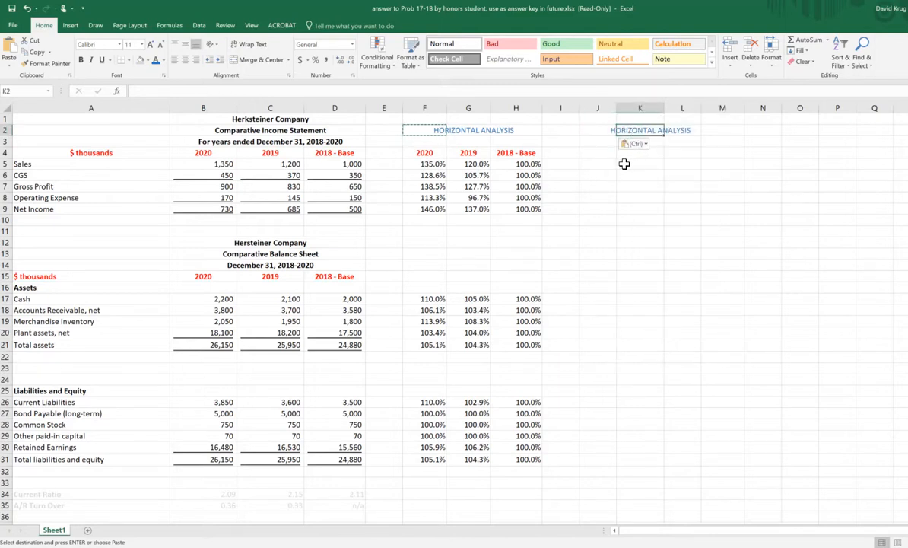
key(Left)
key(F2)
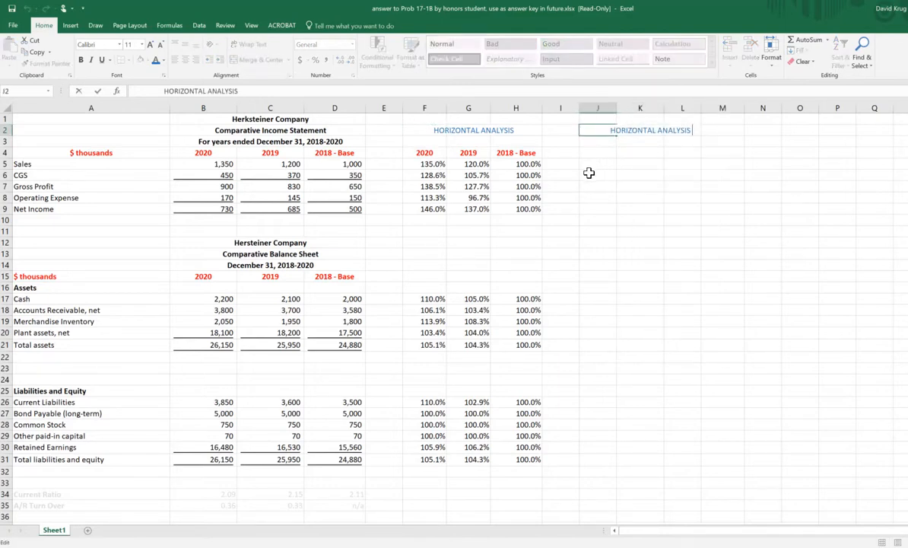
key(BackSpace)
key(BackSpace)
key(BackSpace)
key(BackSpace)
key(BackSpace)
key(BackSpace)
key(BackSpace)
key(BackSpace)
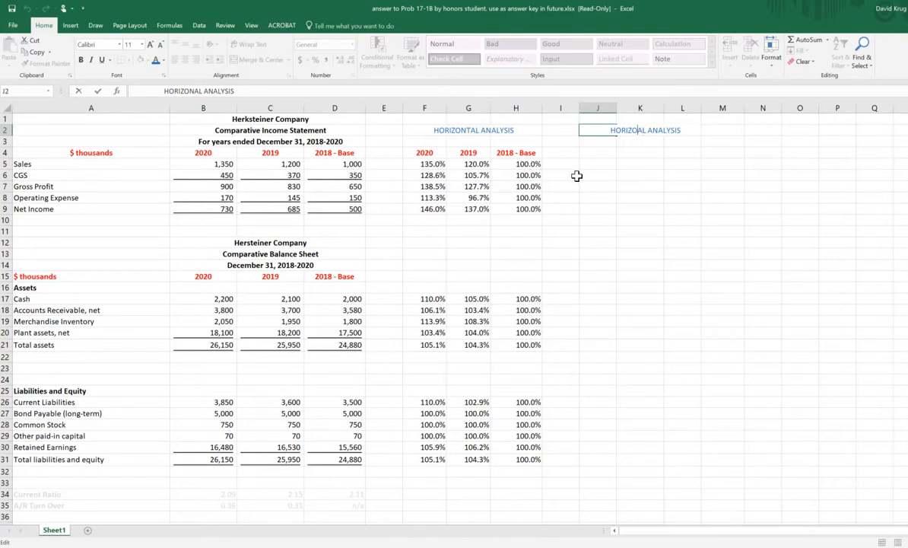
text(VERTICAL)
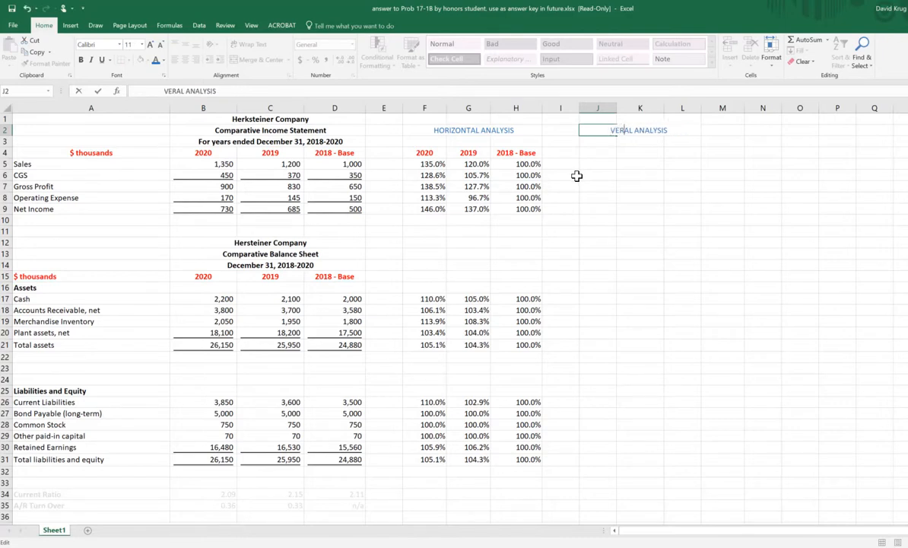
key(BackSpace)
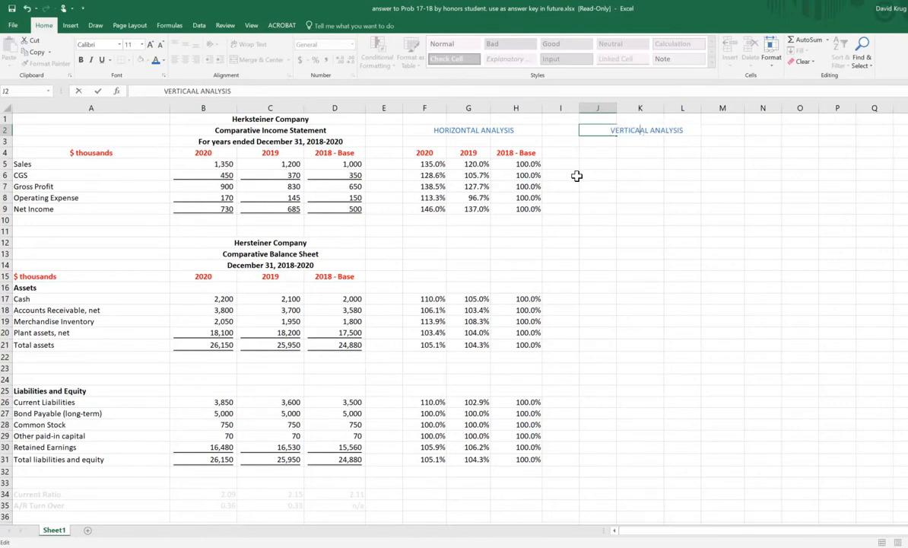
key(BackSpace)
key(Return)
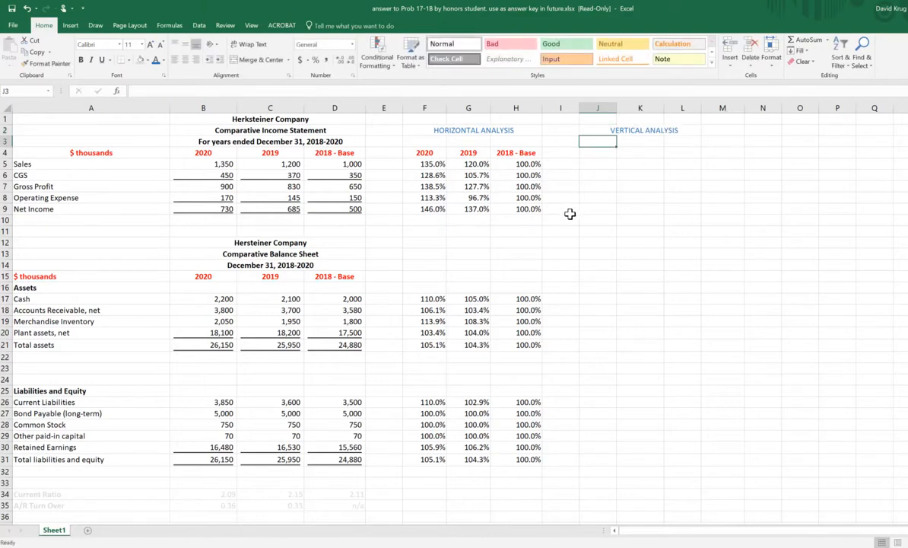
Step: Copy the year headers in F4:H4 to the cells starting at J4, under the VERTICAL ANALYSIS heading
click(349, 164)
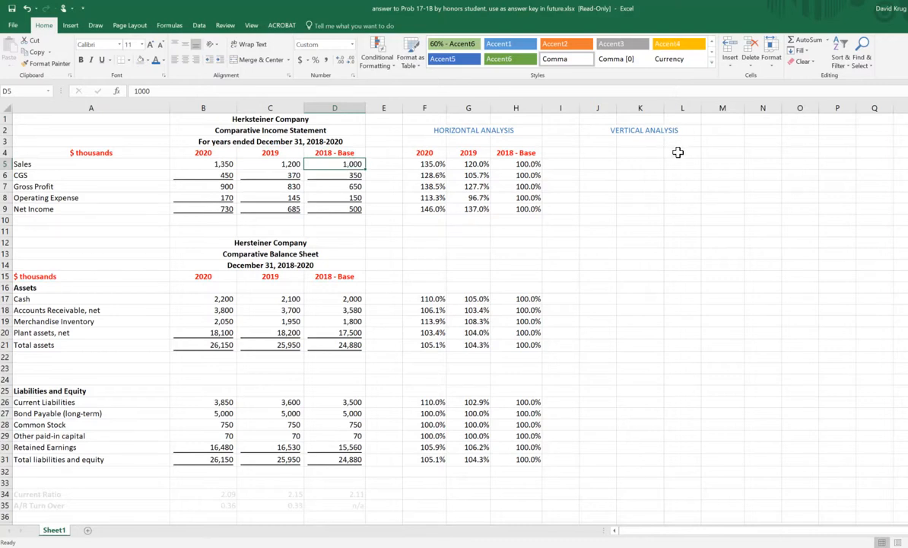
drag(431, 152, 533, 154)
right_click(514, 155)
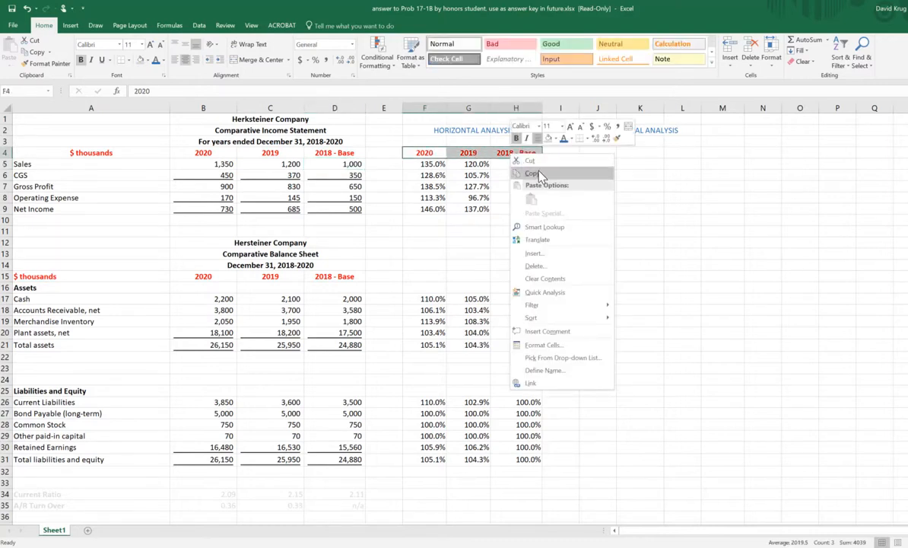
click(593, 166)
click(603, 152)
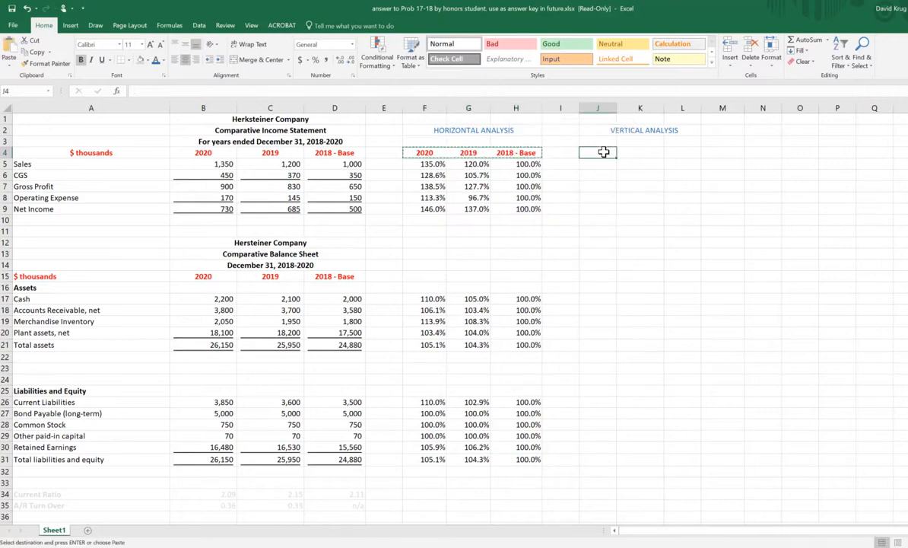
right_click(603, 152)
click(625, 198)
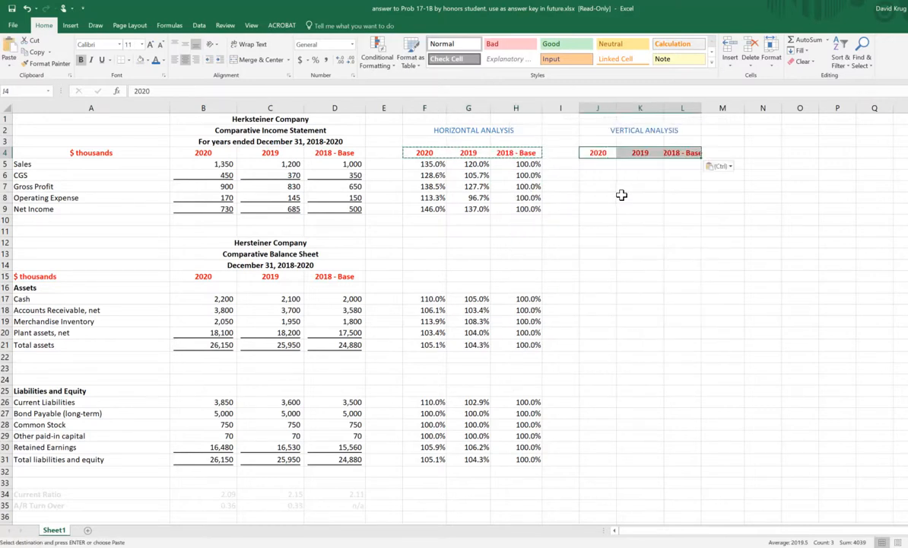
Step: Widen columns L, K and J so the copied year headers fit
click(704, 107)
click(765, 163)
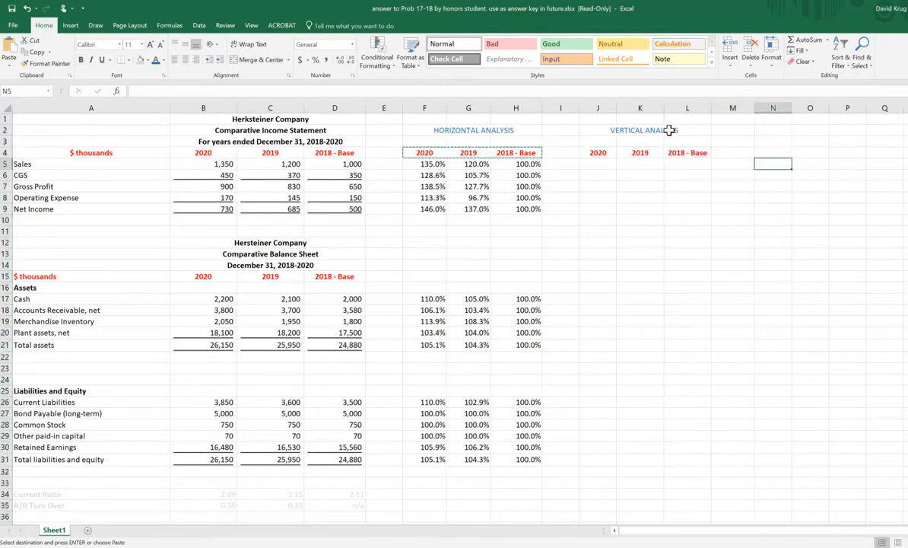
drag(666, 106, 673, 105)
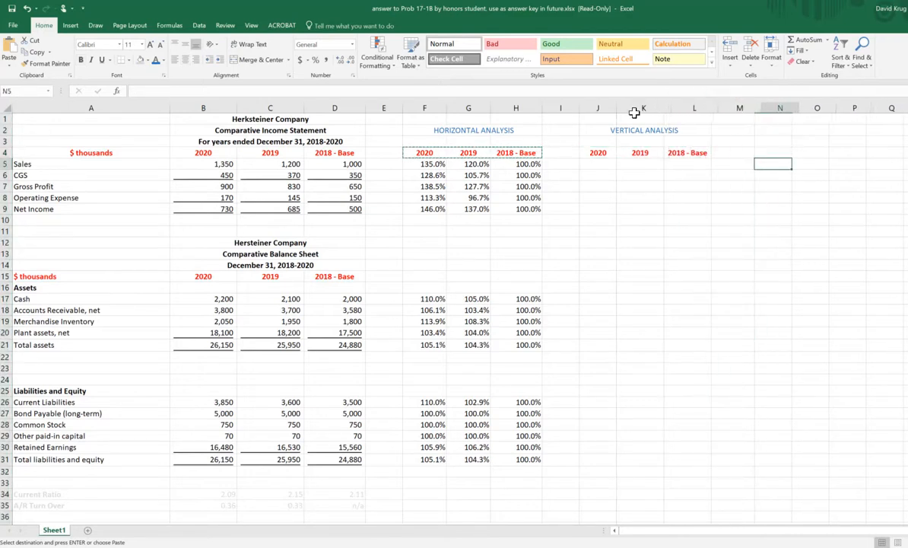
drag(618, 111, 623, 106)
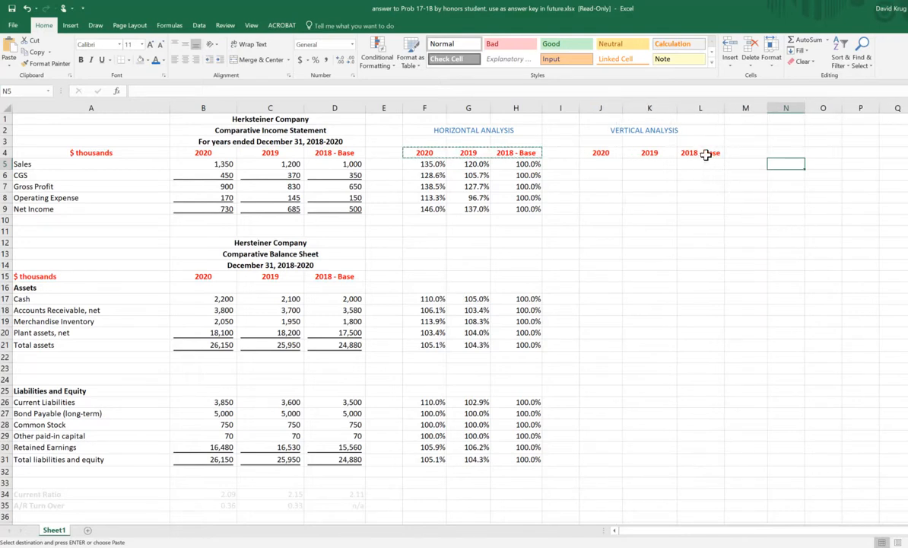
Step: Change the vertical analysis header in L4 to 2018
click(703, 154)
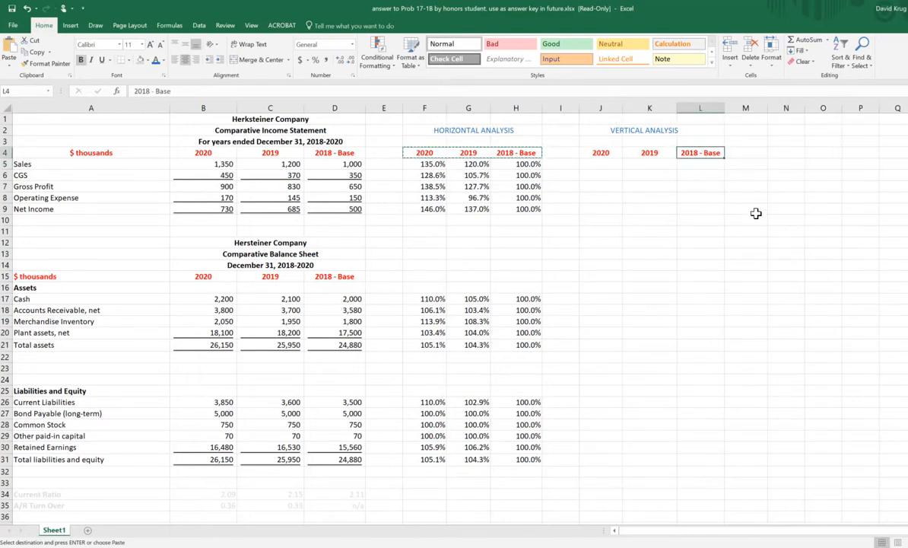
text(201)
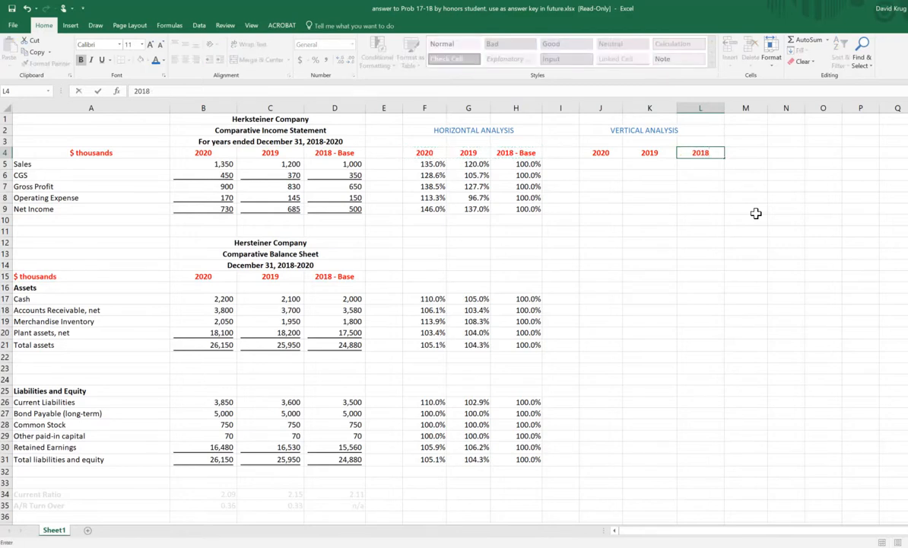
text(8)
key(Left)
key(Left)
key(Left)
key(Left)
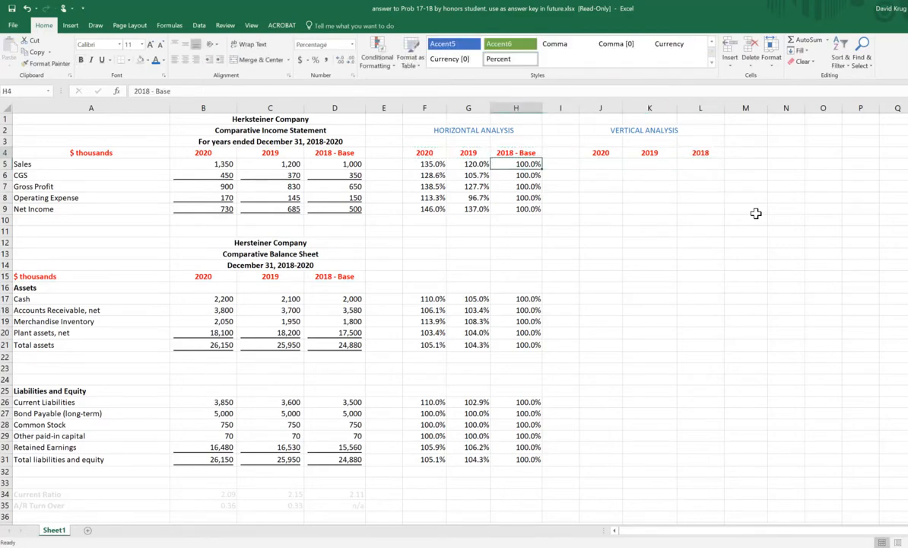
Step: Enter the 2018 Sales formula +D5/D5 in L5 and format it as a percentage with one decimal
key(Right)
key(Right)
key(Right)
key(Right)
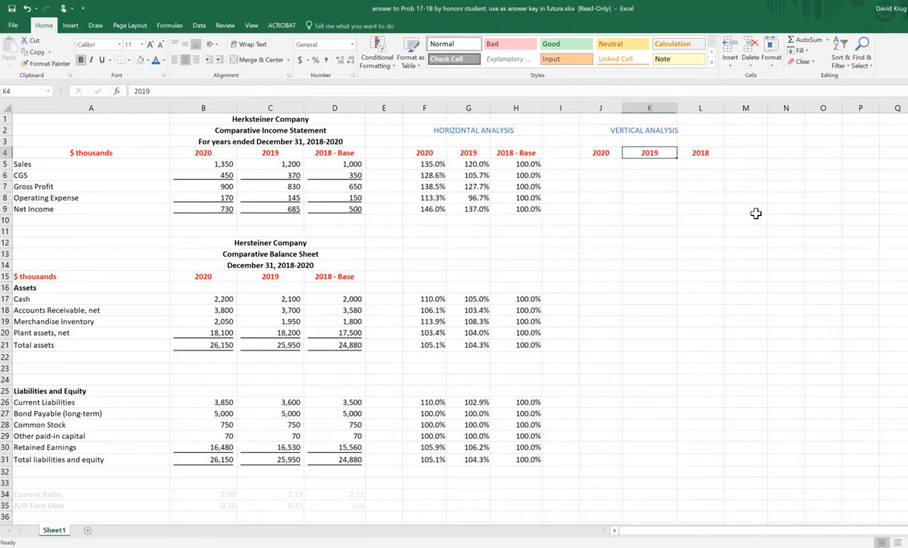
key(Down)
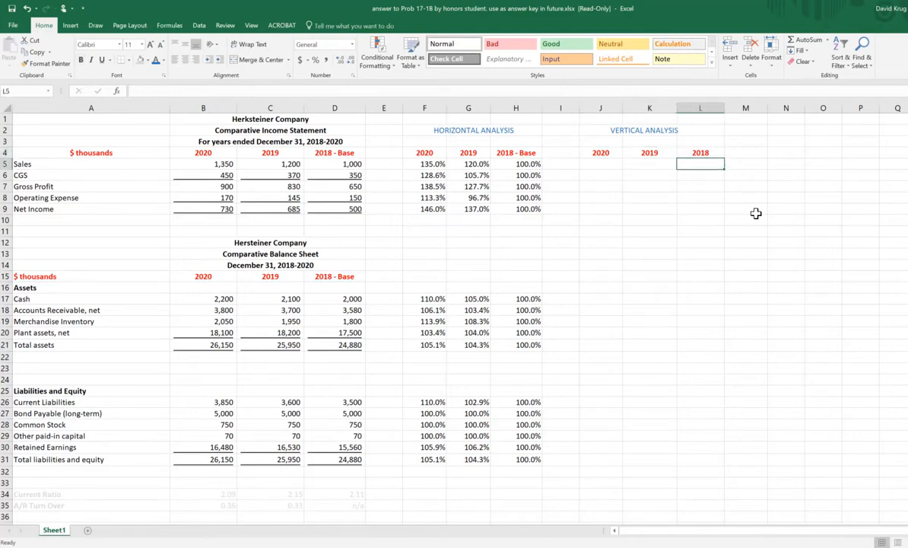
text(+)
key(Left)
key(Left)
key(Left)
key(Left)
key(Left)
key(Left)
key(Left)
key(Left)
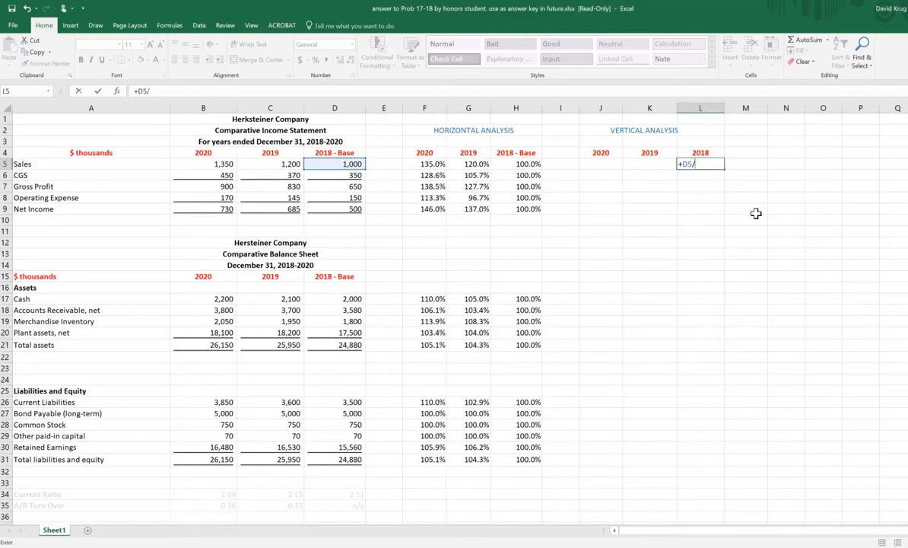
text(/)
key(Left)
key(Left)
key(Left)
key(Left)
key(Left)
key(Left)
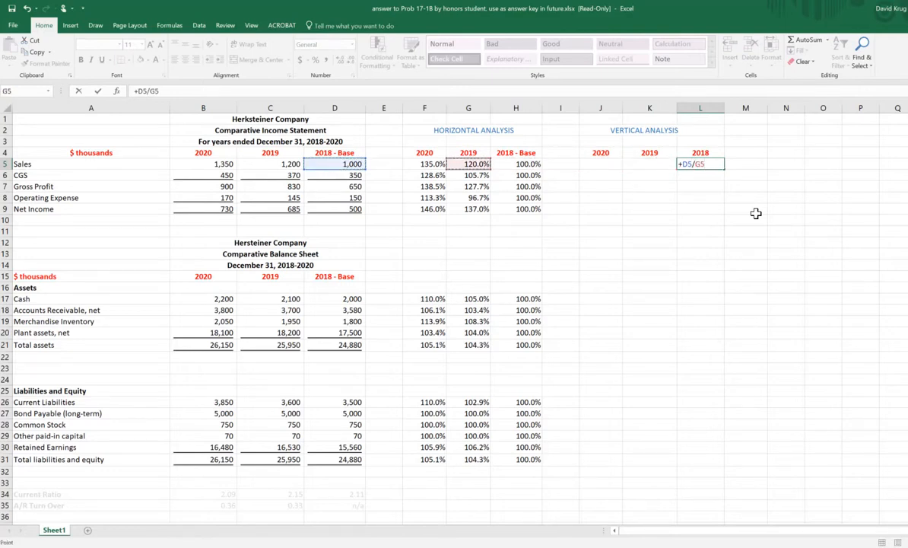
key(Left)
key(Left)
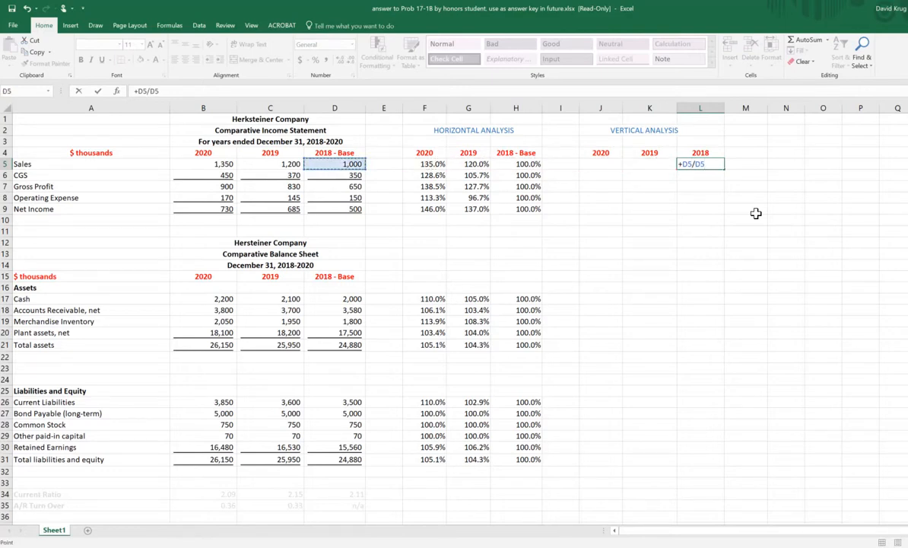
key(ctrl+Return)
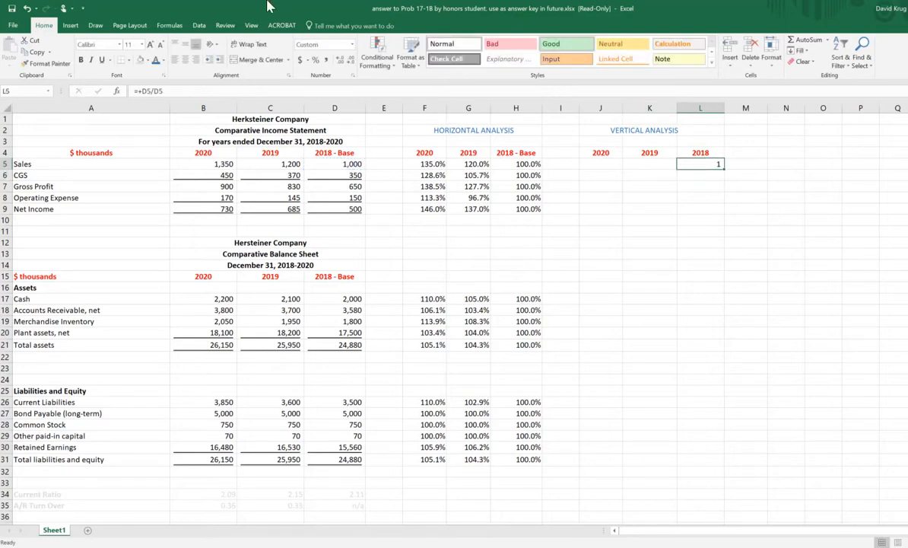
click(316, 60)
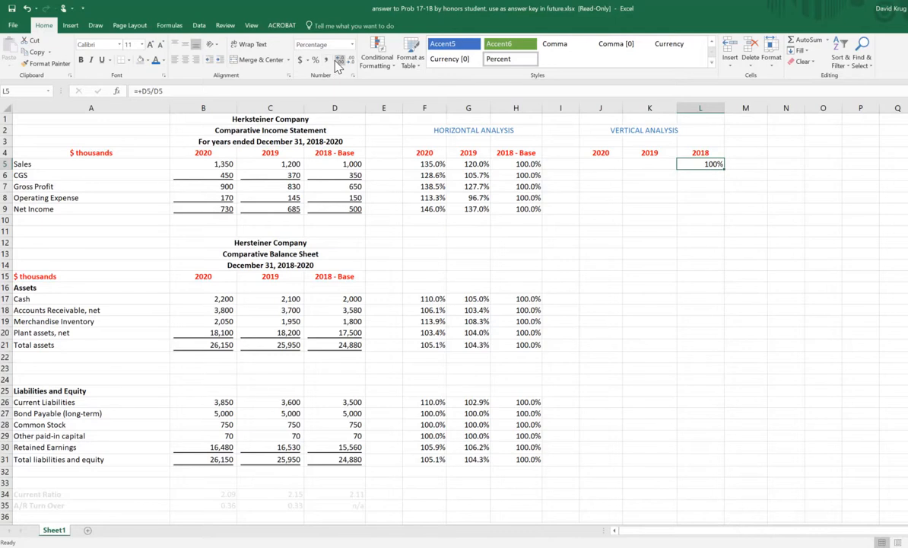
Step: Enter the formula +D6/D5 in L6 to express 2018 CGS as a share of Sales
click(707, 174)
text(+)
key(Left)
key(Left)
key(Left)
key(Left)
key(Left)
key(Left)
key(Left)
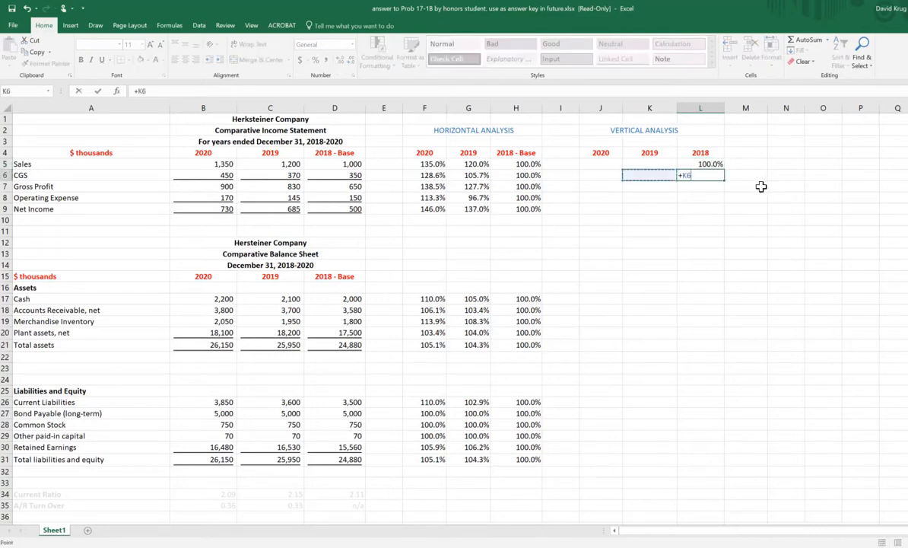
key(Left)
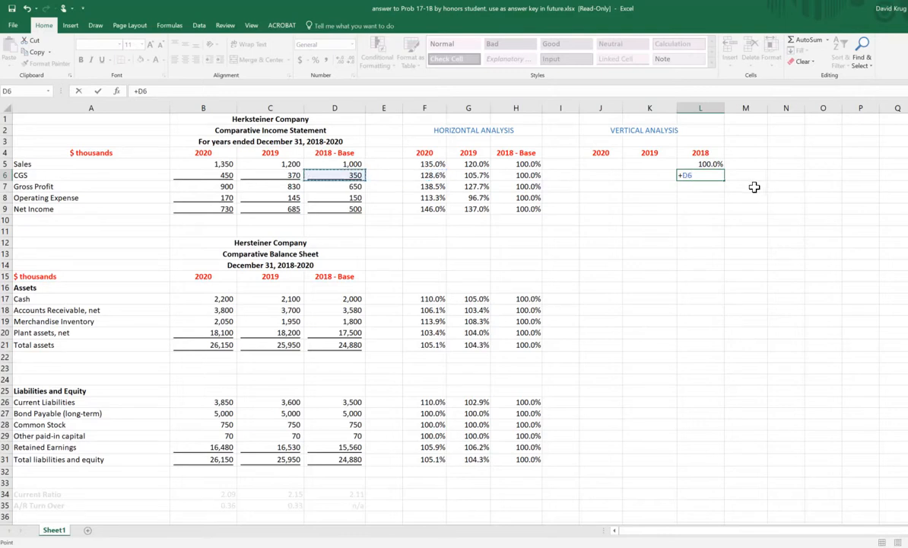
text(/)
key(Up)
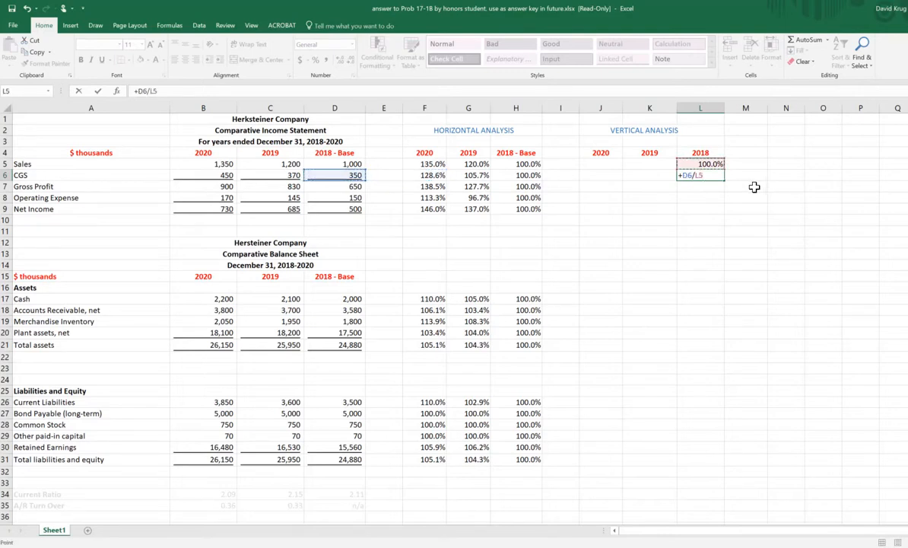
key(Left)
key(Left)
key(Left)
key(Left)
key(Left)
key(Left)
key(Left)
key(Left)
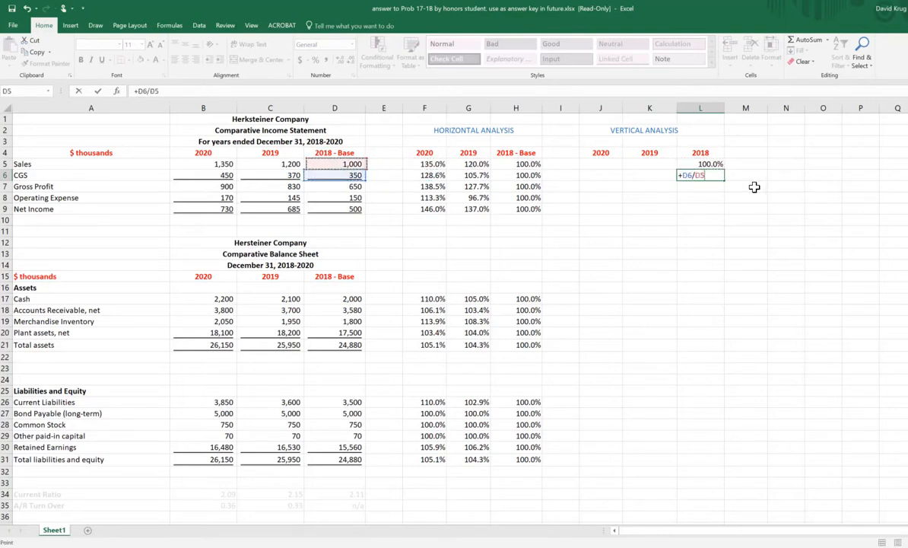
key(Return)
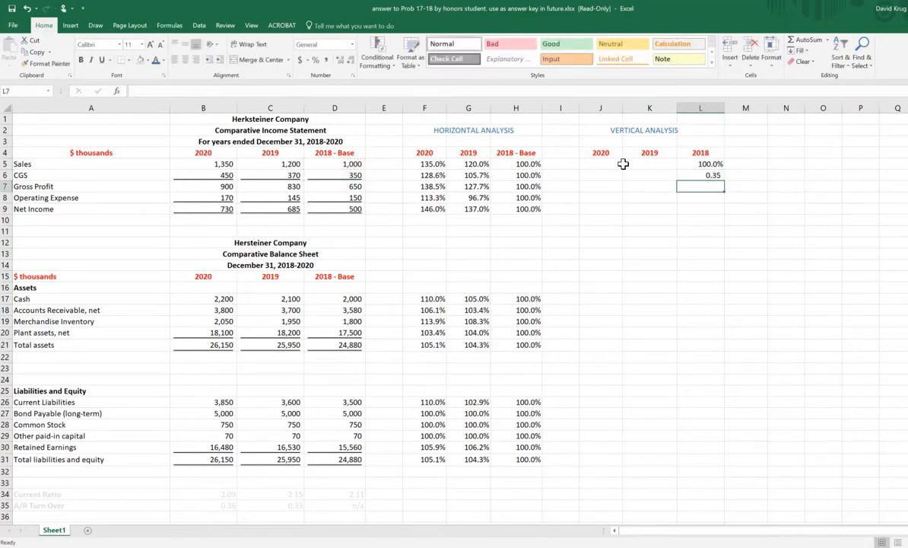
Step: Format the vertical analysis range J5:L32 as percentages with one decimal place
drag(602, 164, 693, 470)
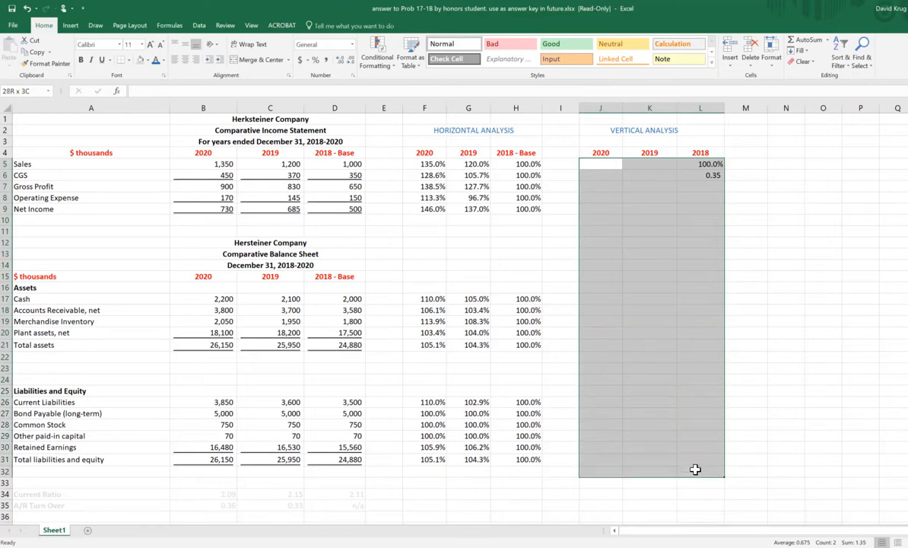
click(316, 60)
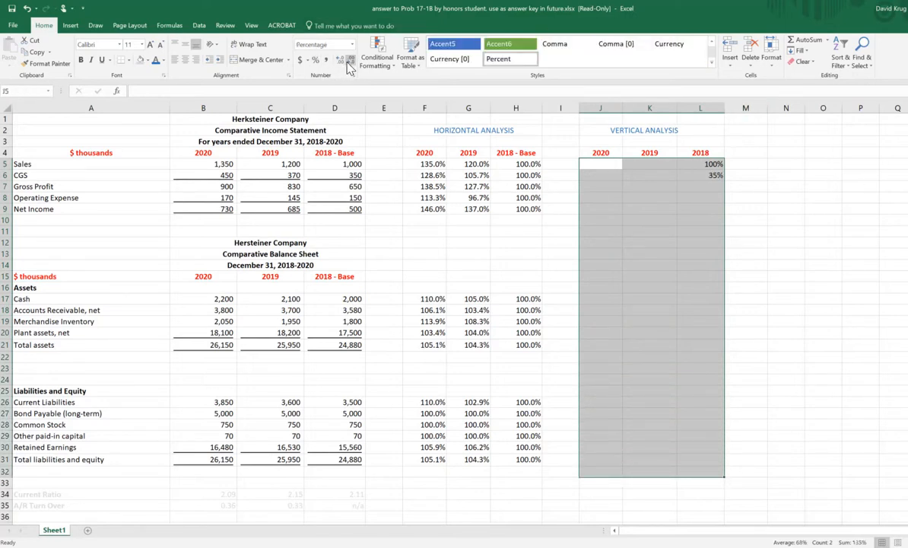
click(340, 64)
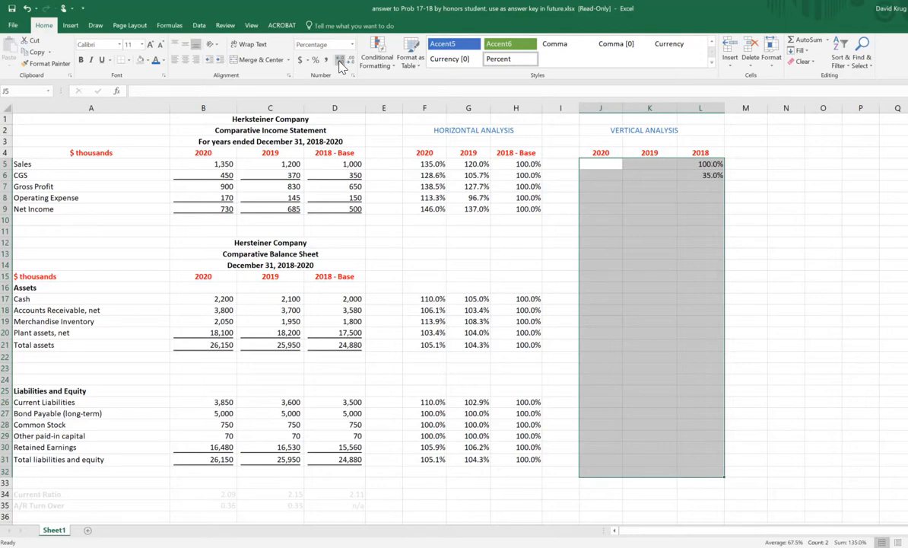
click(791, 175)
click(705, 186)
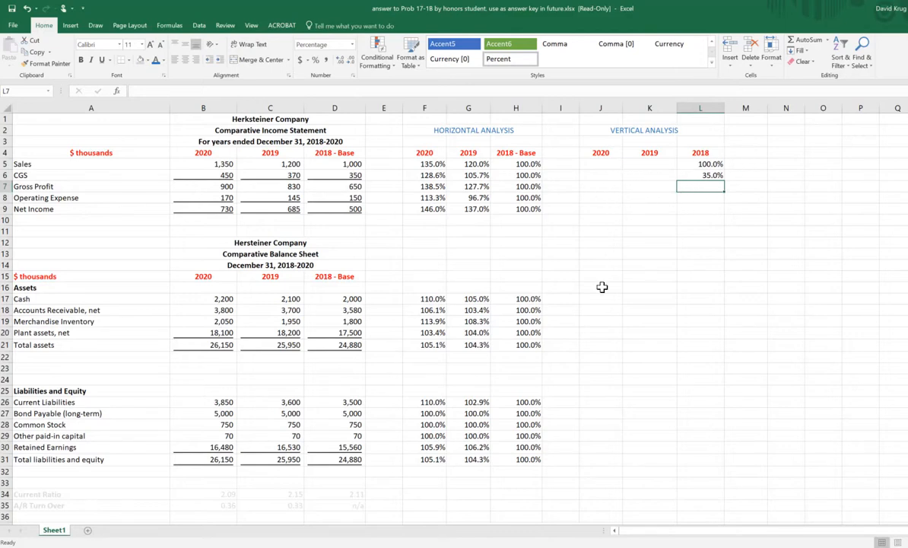
drag(646, 207, 658, 344)
drag(567, 242, 706, 247)
click(701, 220)
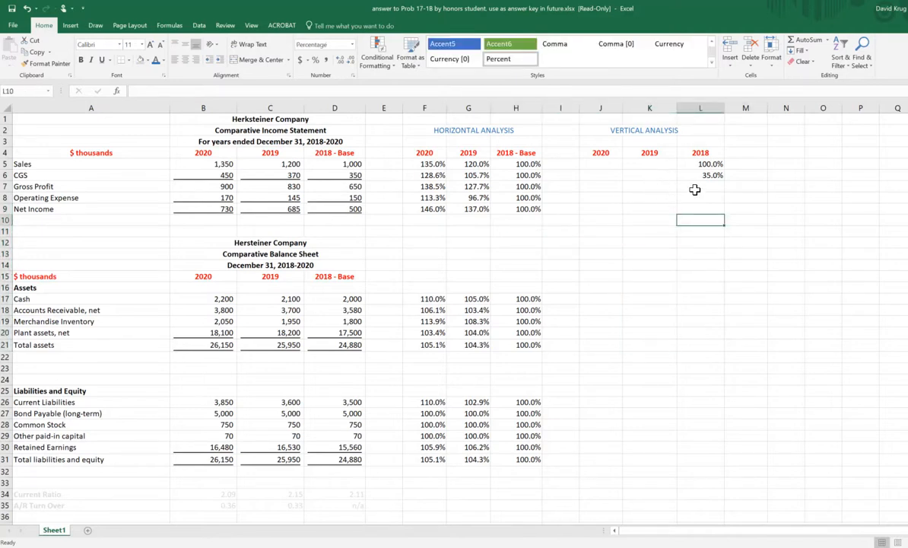
Step: Clear the 2018 Sales formula from L5 in the vertical analysis
click(612, 165)
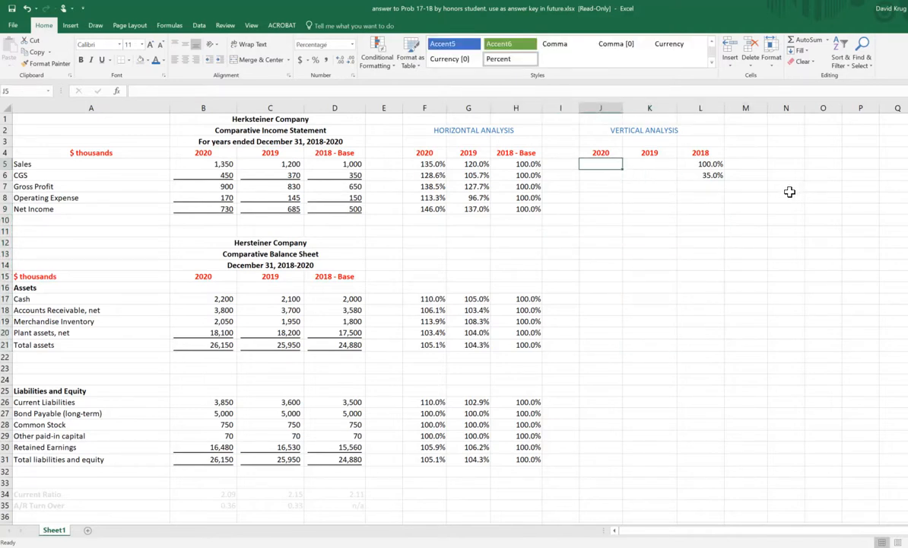
key(Right)
key(Right)
key(Delete)
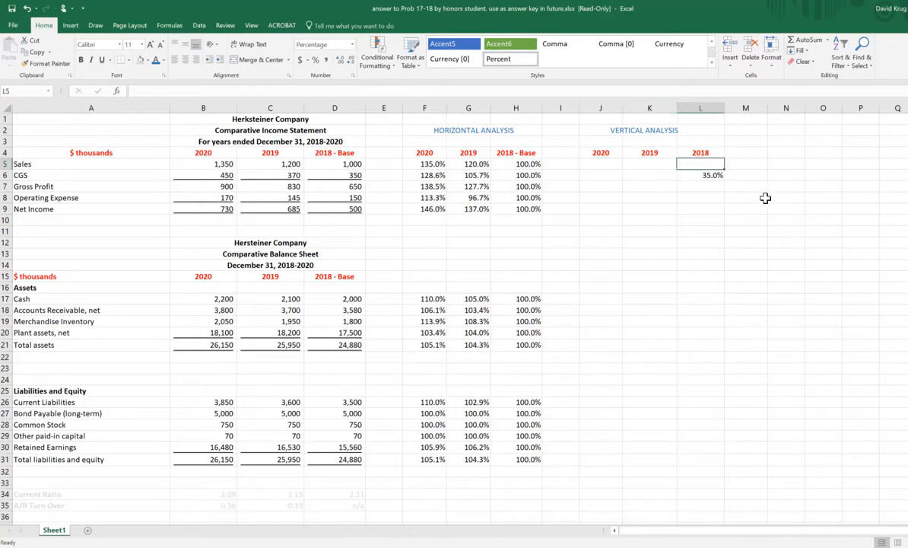
Step: Clear the 2018 CGS formula from L6 in the vertical analysis
key(Down)
key(Delete)
key(Up)
Step: Enter the 2018 Sales formula +D5/$D$5 in L5, with an absolute reference as the denominator
text(+)
key(Left)
key(Left)
key(Left)
key(Left)
key(Left)
key(Left)
key(Left)
key(Left)
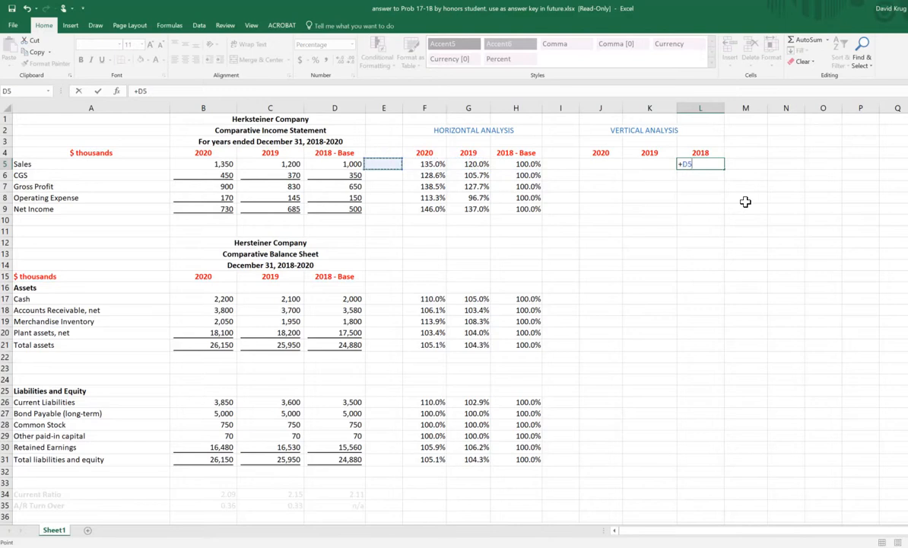
text(/)
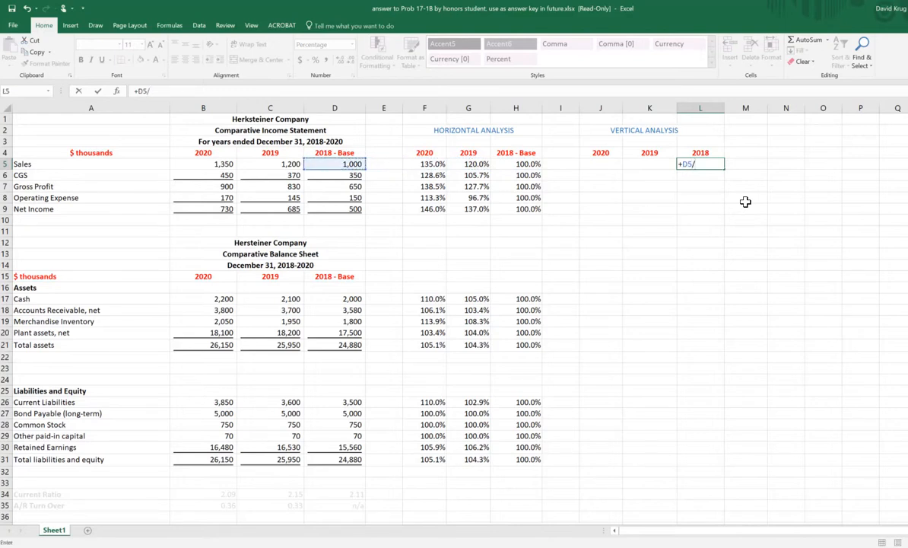
key(Left)
key(Left)
key(Left)
key(Left)
key(Left)
key(Left)
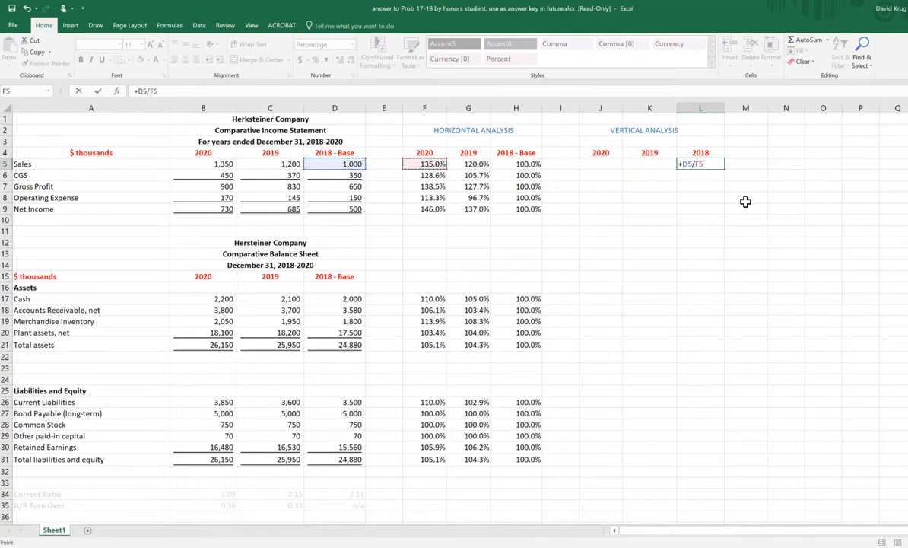
key(Left)
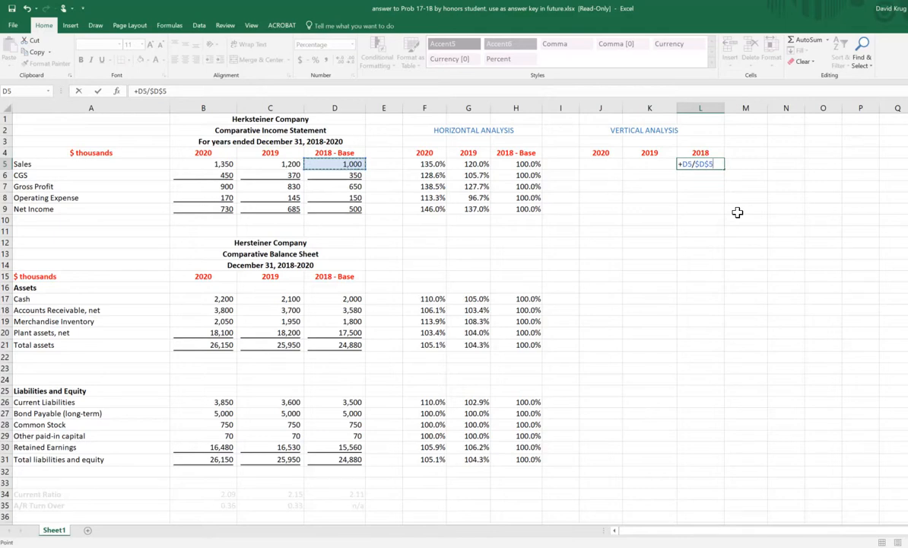
key(Return)
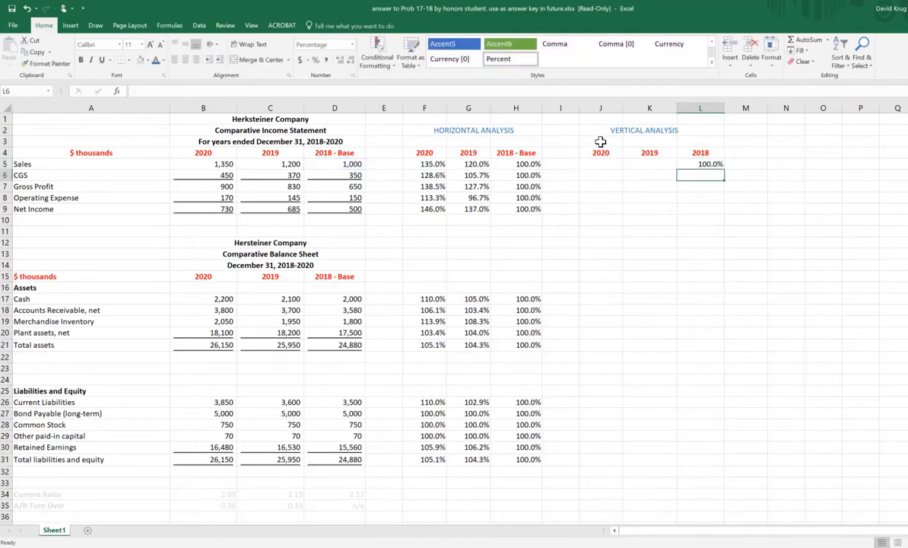
Step: Fill the L5 formula down to L9, and extend the filled column across the 2019 and 2020 columns to J5
click(717, 164)
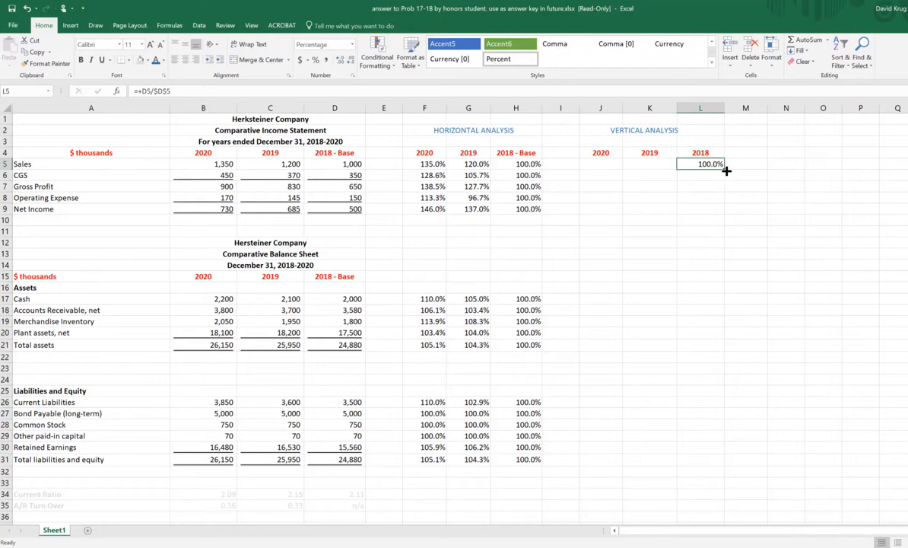
drag(725, 170, 721, 215)
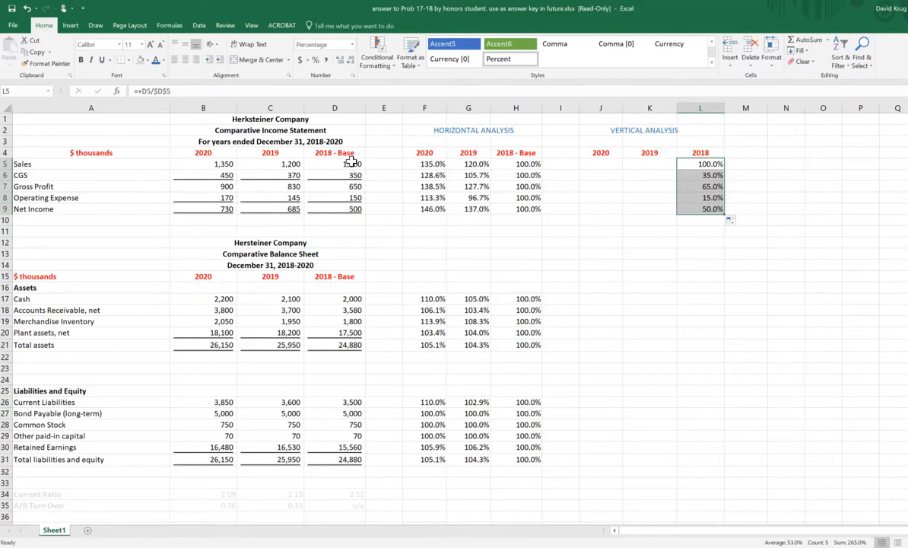
click(810, 219)
drag(707, 163, 612, 222)
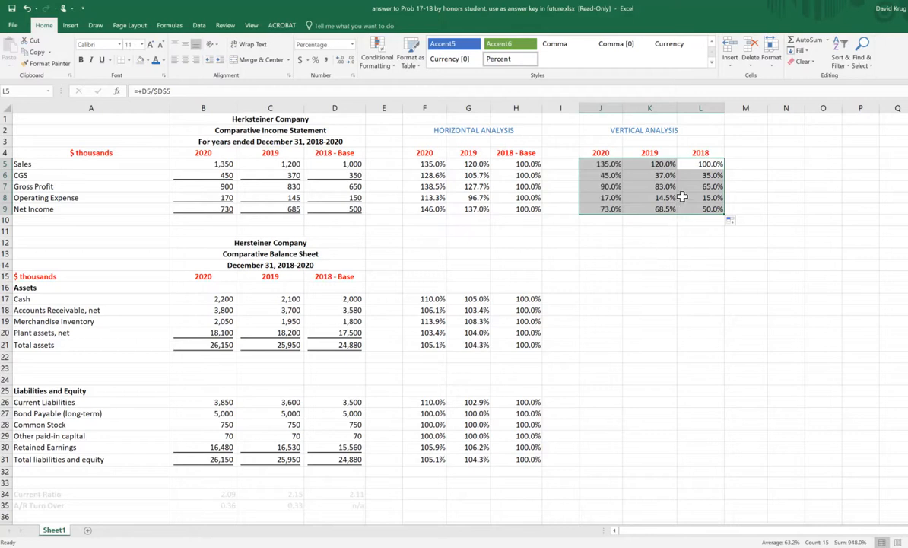
Step: Change the 2019 Sales formula in K5 to =+C5/$C$5
click(628, 162)
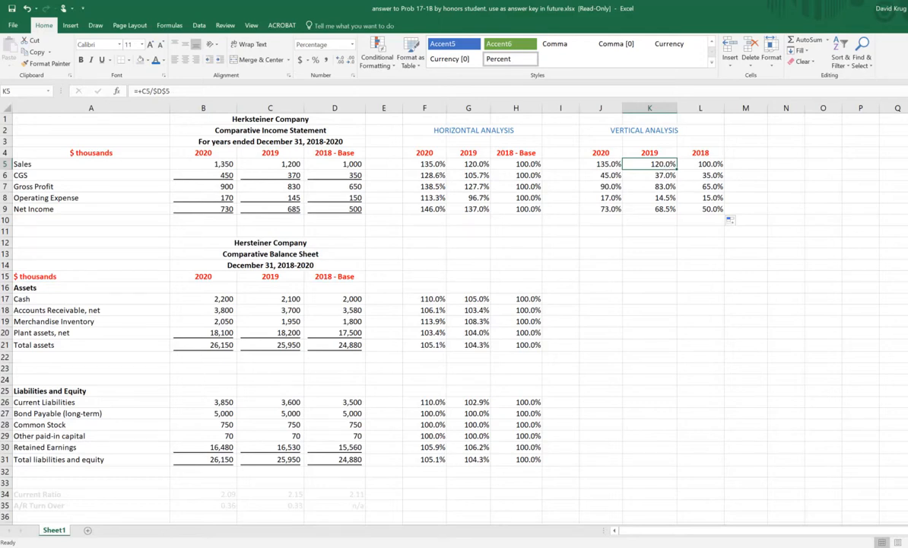
key(F2)
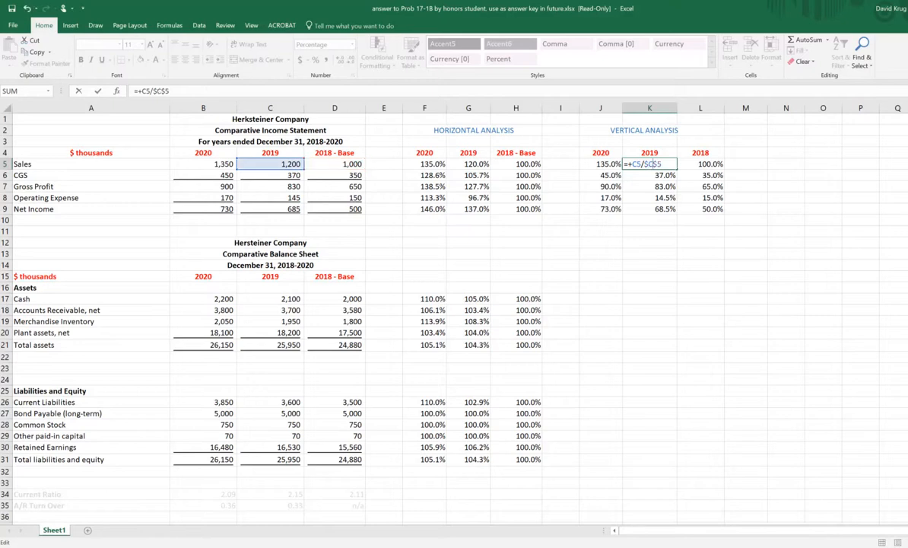
key(Return)
Step: Change the 2020 Sales formula in J5 to =+B5/$B$5, and fill J5:K5 down through the Net Income row
click(601, 164)
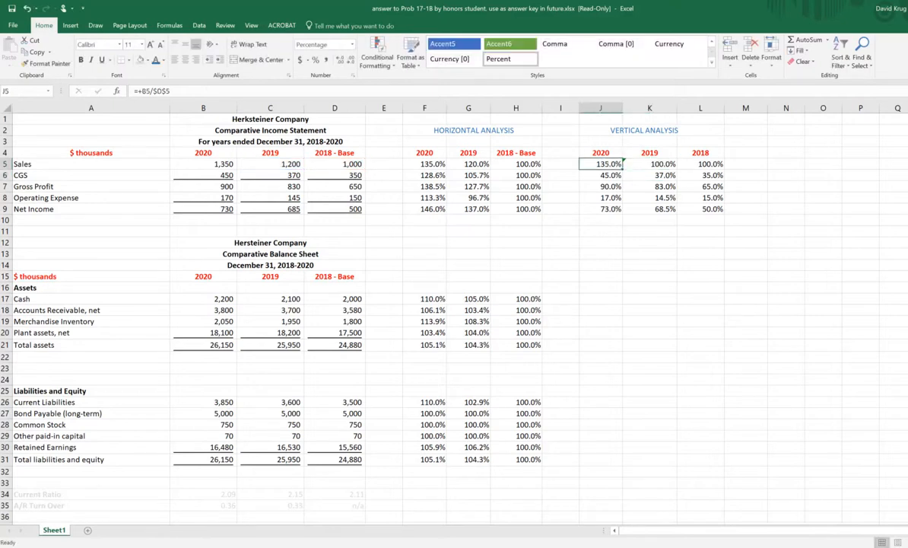
key(F2)
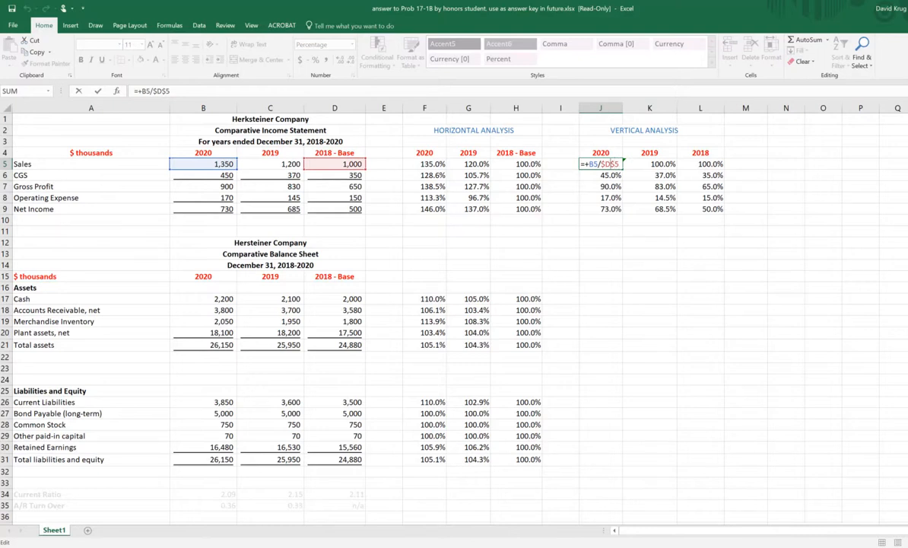
key(BackSpace)
text(B)
key(Return)
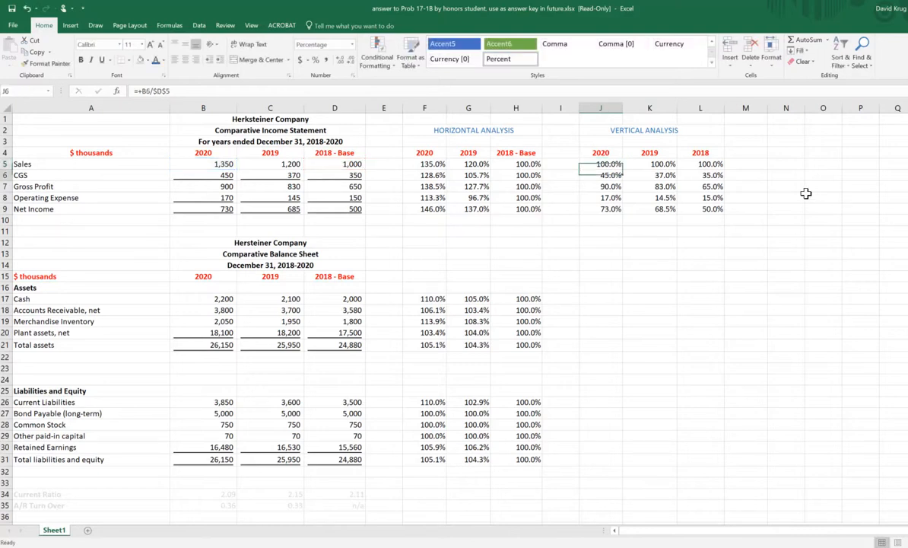
drag(600, 163, 667, 215)
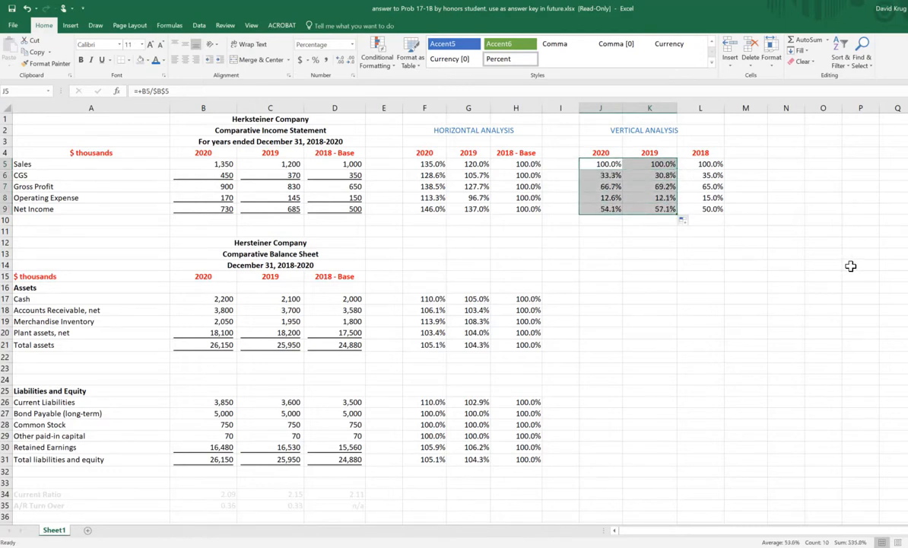
click(858, 241)
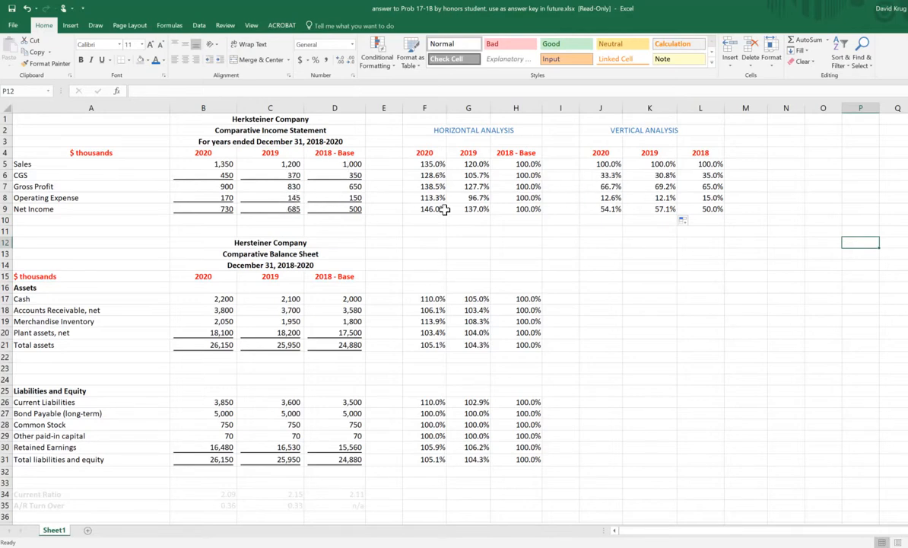
Step: Check the 2019 CGS percentage by calculating +370/1200 in K15, and clear that cell
click(292, 176)
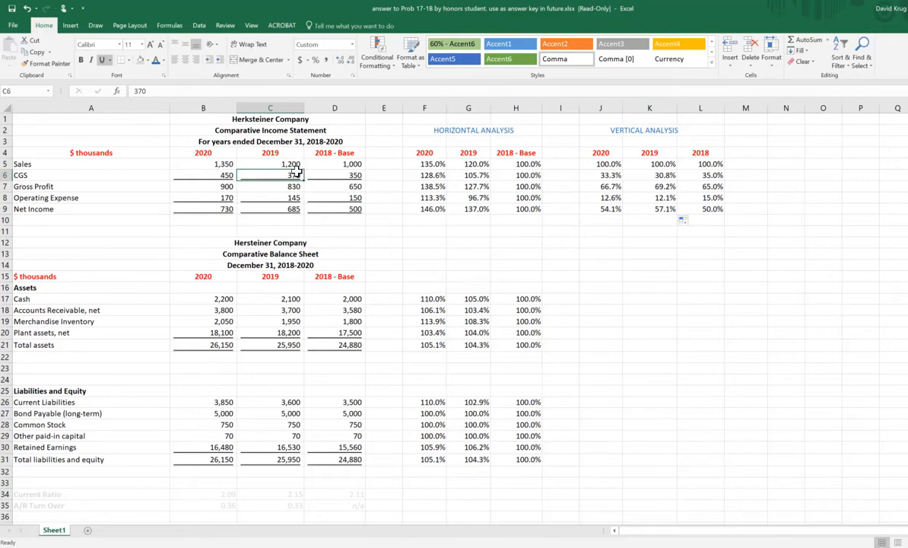
click(642, 275)
text(+)
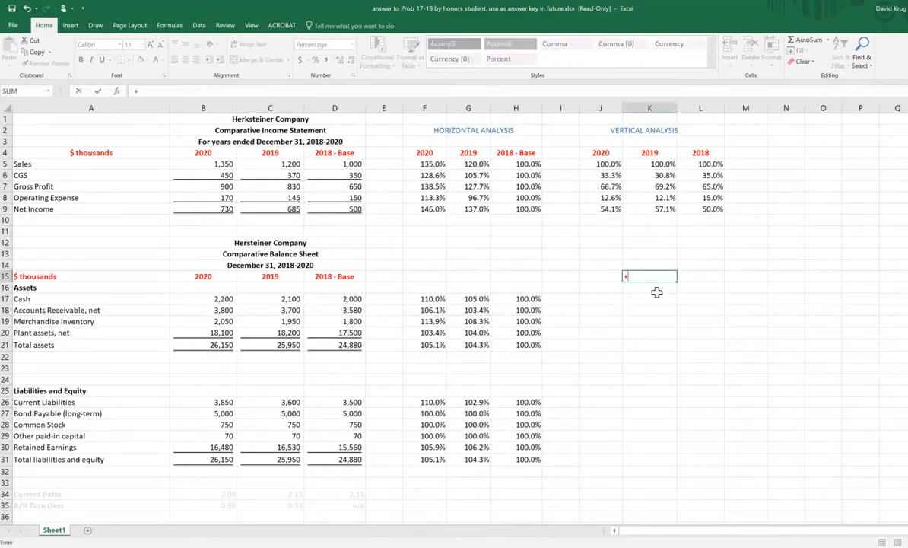
text(370/%1200)
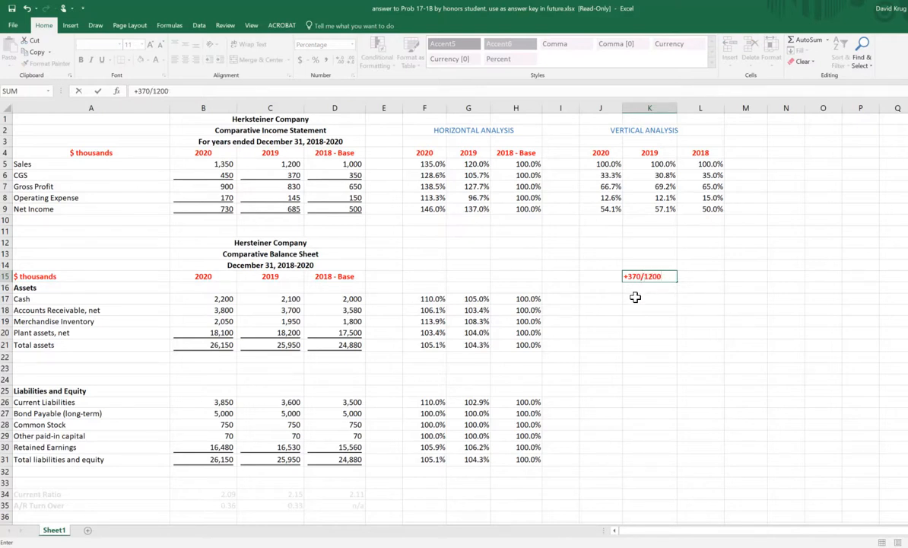
key(ctrl+Return)
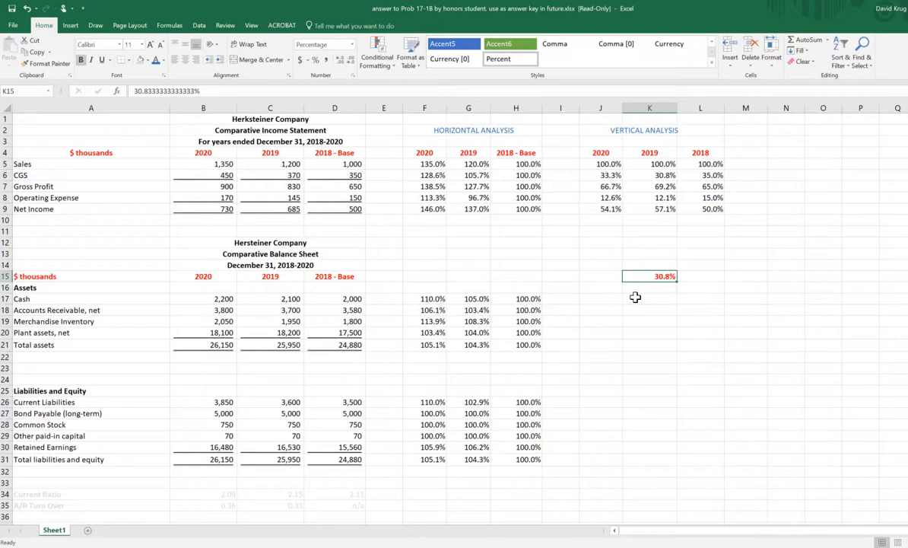
key(Up)
key(Up)
key(Up)
key(Up)
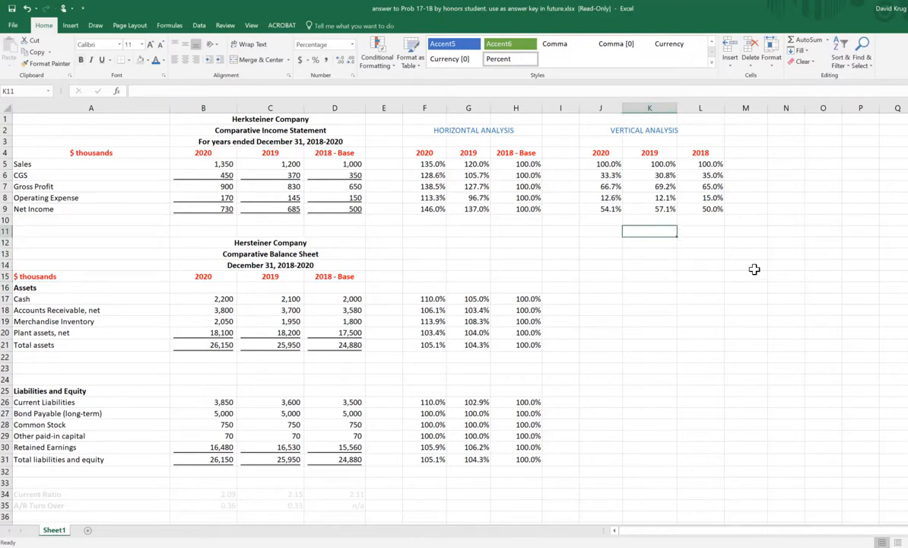
Step: Examine each year's income statement column in the vertical analysis, the Sales base and the balance sheet's Total assets row
drag(601, 152, 601, 264)
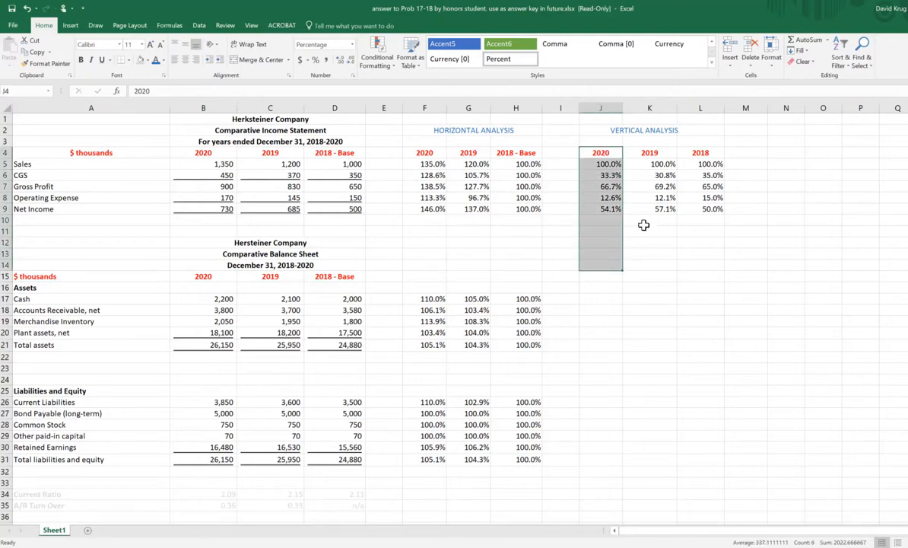
drag(654, 154, 653, 243)
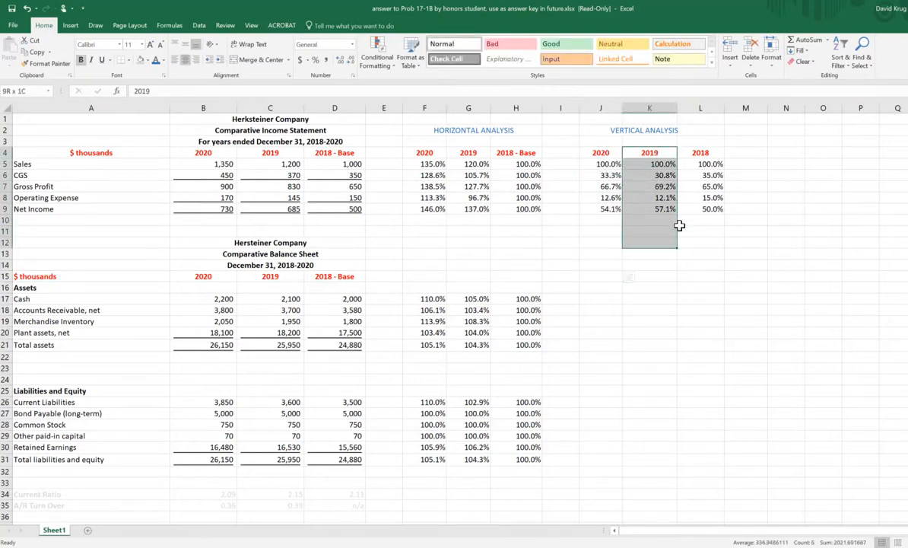
click(716, 141)
drag(716, 141, 707, 242)
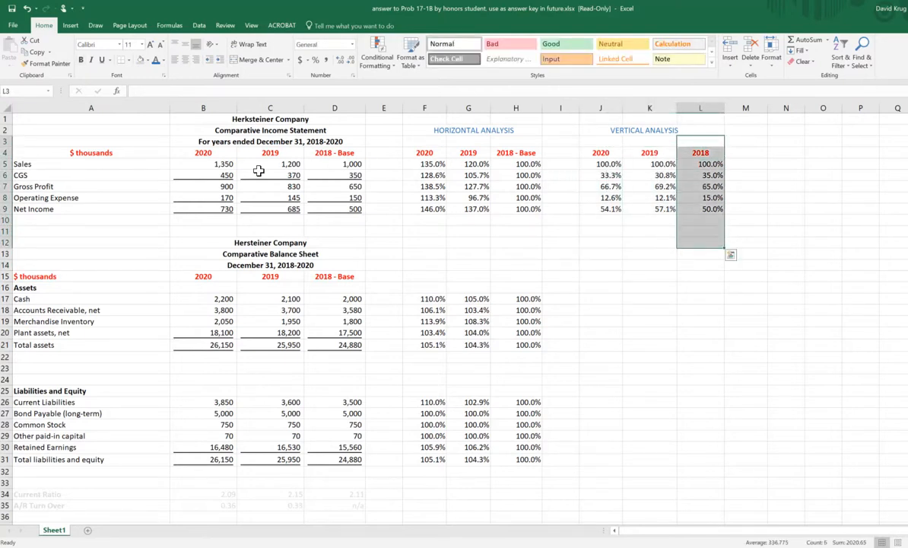
click(38, 165)
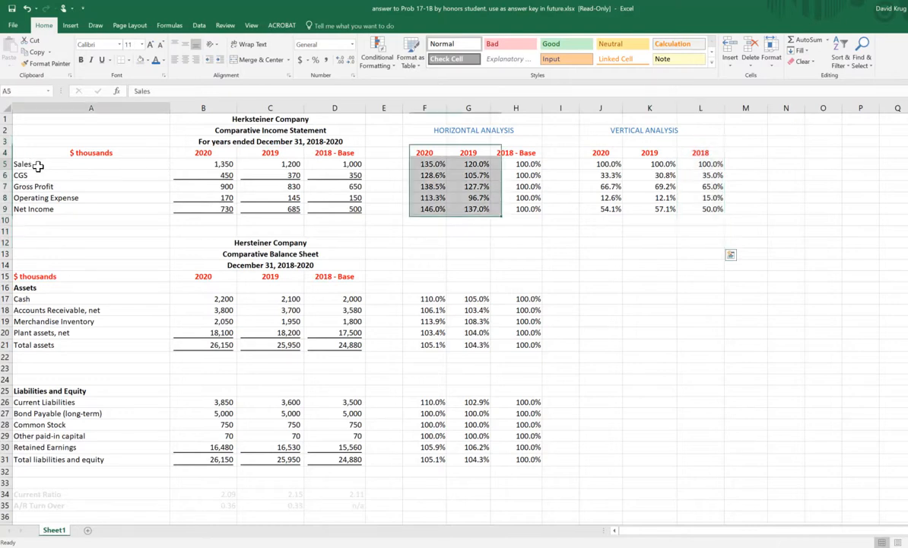
click(744, 309)
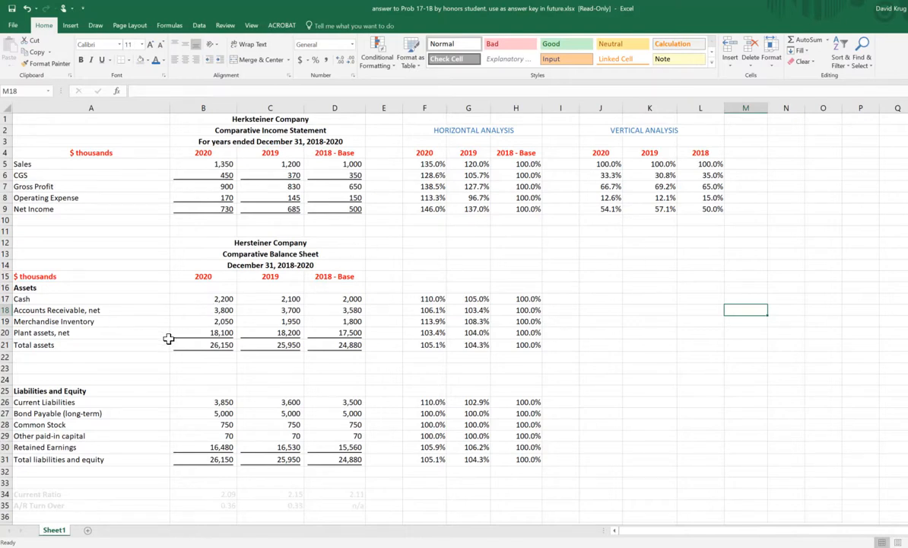
drag(44, 344, 323, 345)
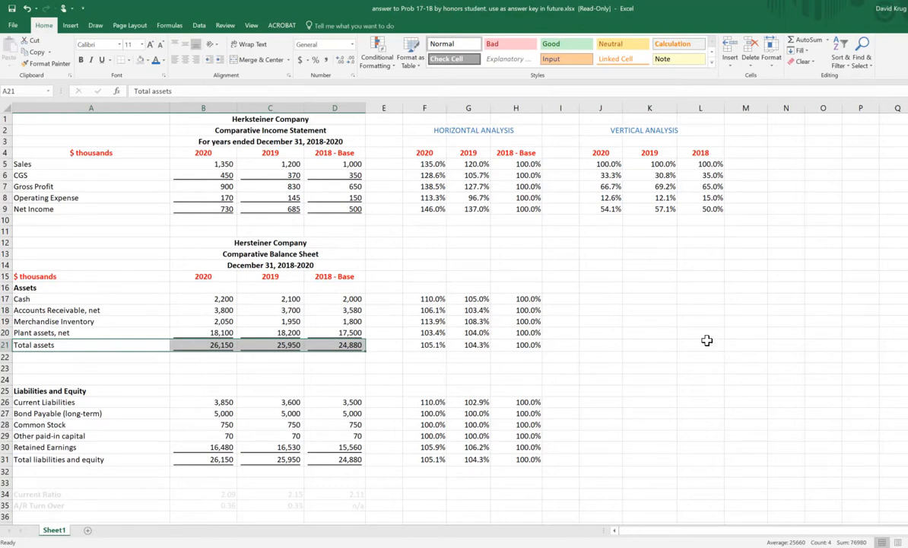
Step: Copy the year headings 2020, 2019 and 2018 from J4:L4 to J15:L15 for the balance sheet's vertical analysis
drag(600, 152, 696, 153)
right_click(695, 153)
click(718, 173)
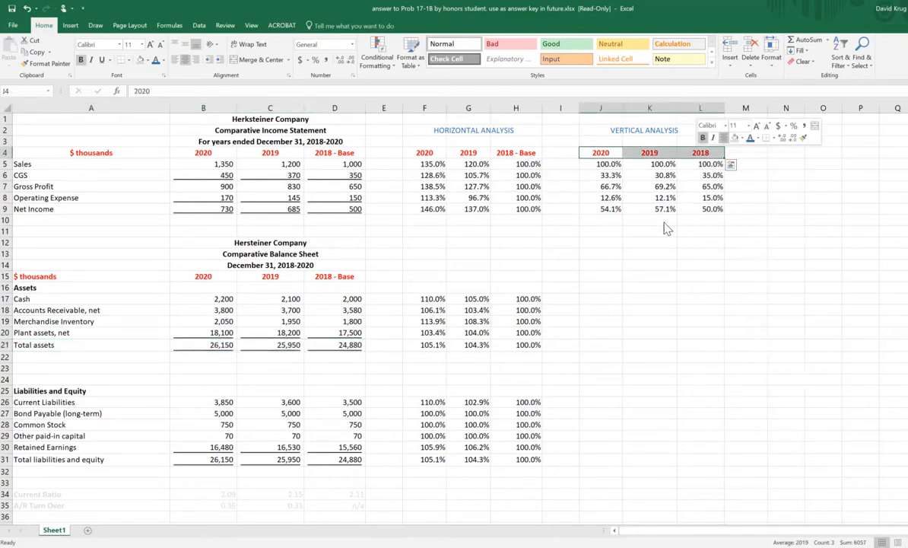
click(605, 276)
right_click(607, 277)
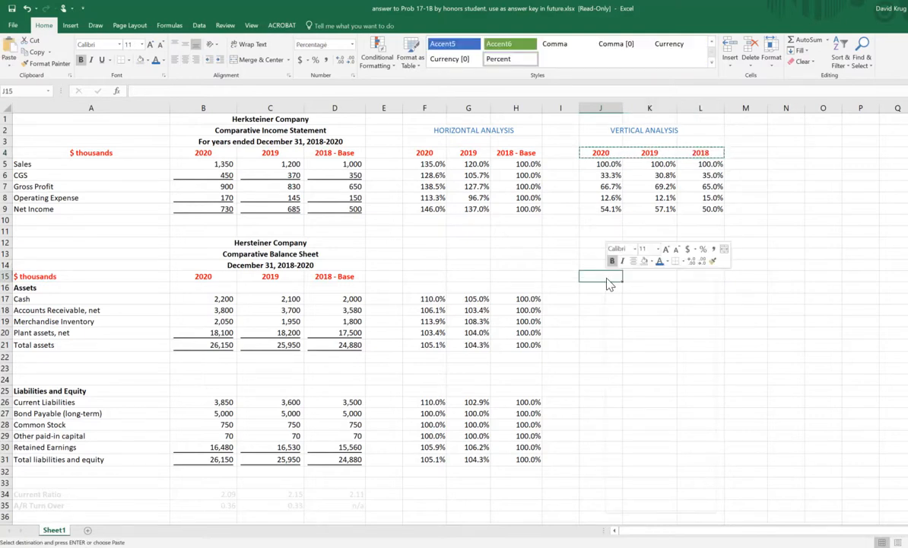
click(628, 326)
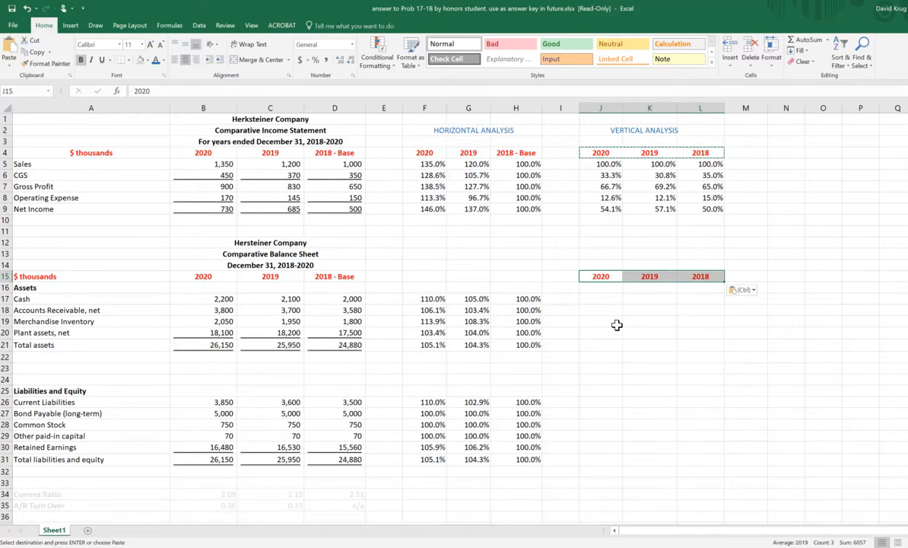
click(699, 298)
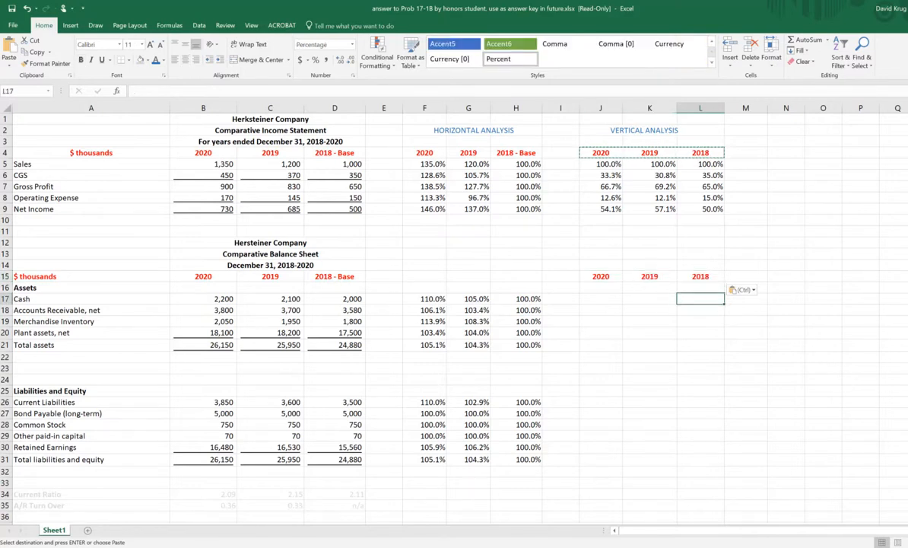
text(+)
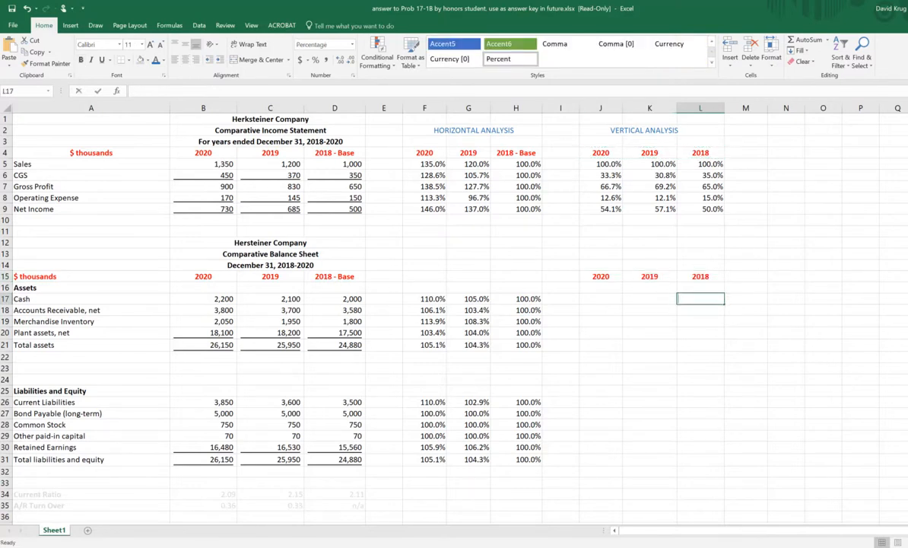
key(Left)
key(Left)
key(Left)
key(Left)
key(Left)
key(Left)
key(Left)
key(Left)
key(Left)
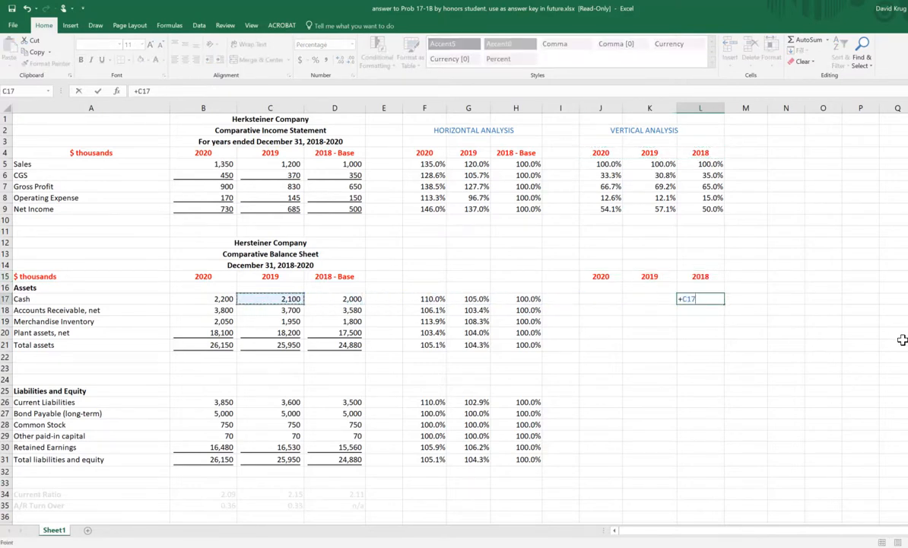
key(F2)
text(/)
key(Escape)
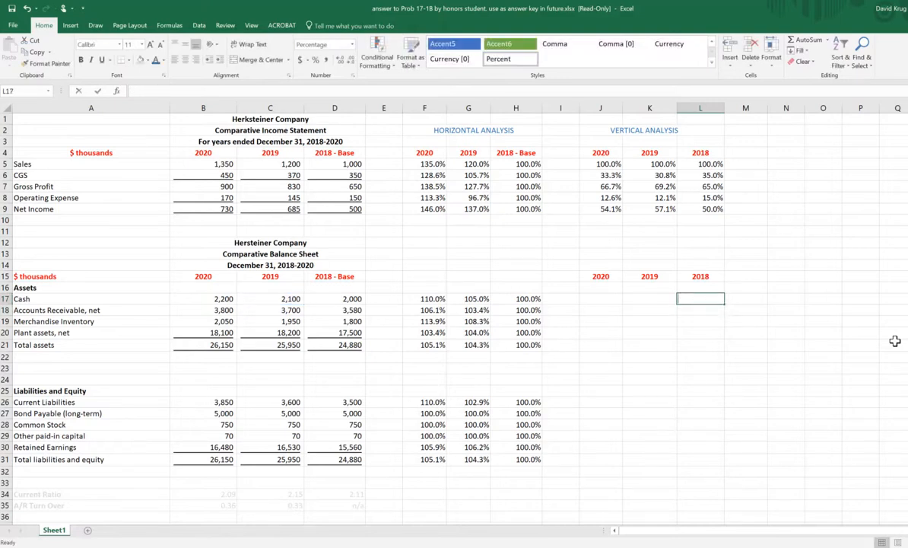
Step: Enter the 2018 Cash percentage formula =+D17/$D$21 in L17, using 2018 Total assets as the fixed base
text(+)
key(Left)
key(Left)
key(Left)
key(Left)
key(Left)
key(Left)
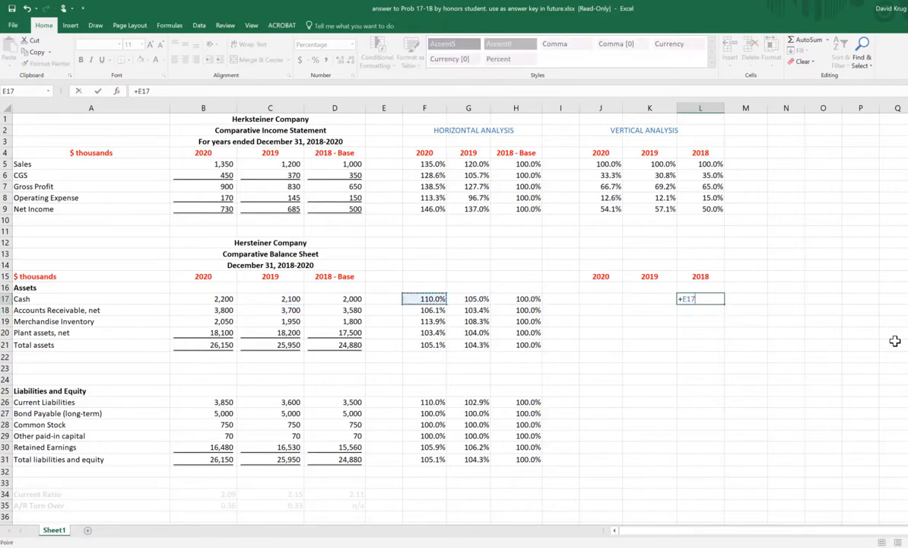
key(Left)
text(/)
key(Left)
key(Left)
key(Left)
key(Left)
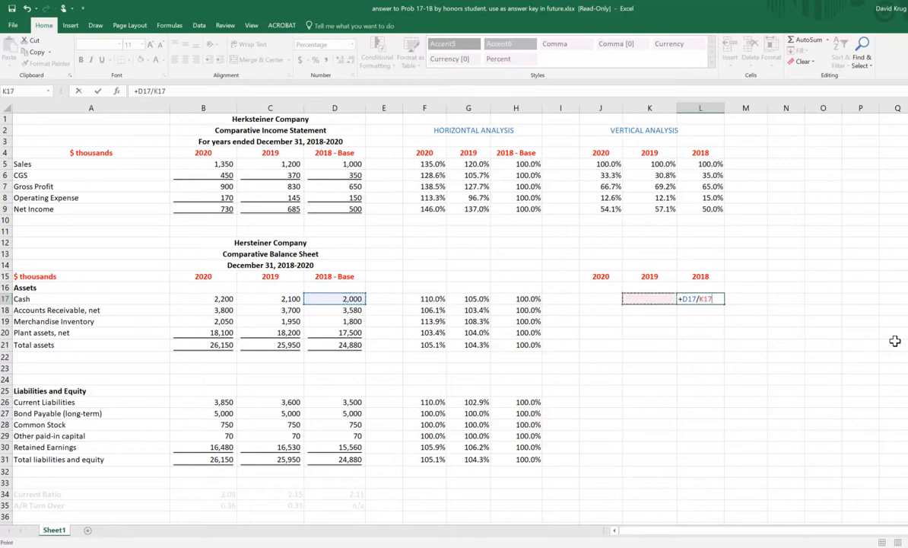
key(Down)
key(Down)
key(Down)
key(Left)
key(Left)
key(Left)
key(Left)
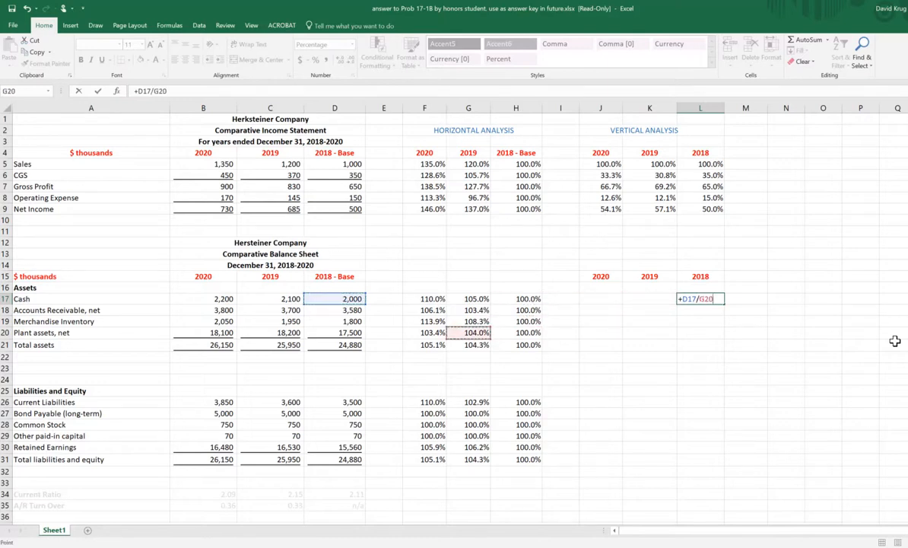
key(Down)
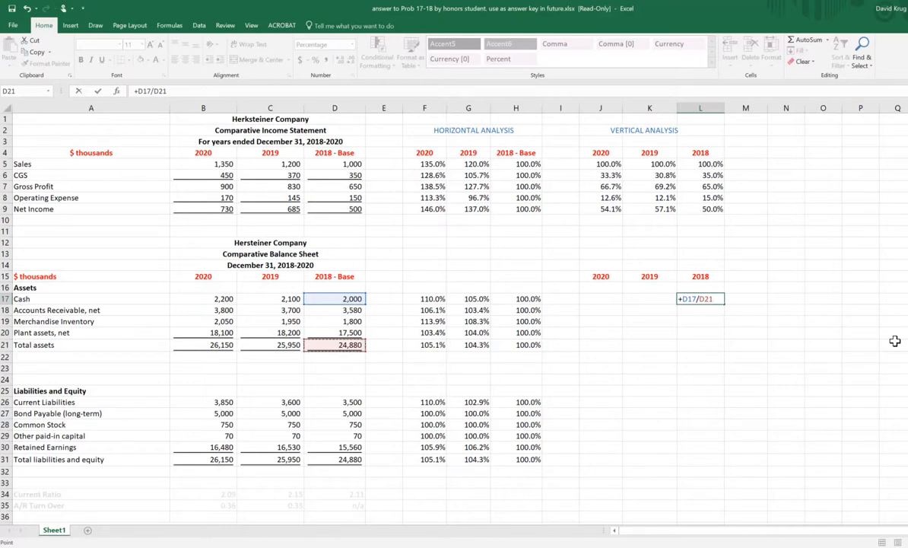
key(F4)
key(Return)
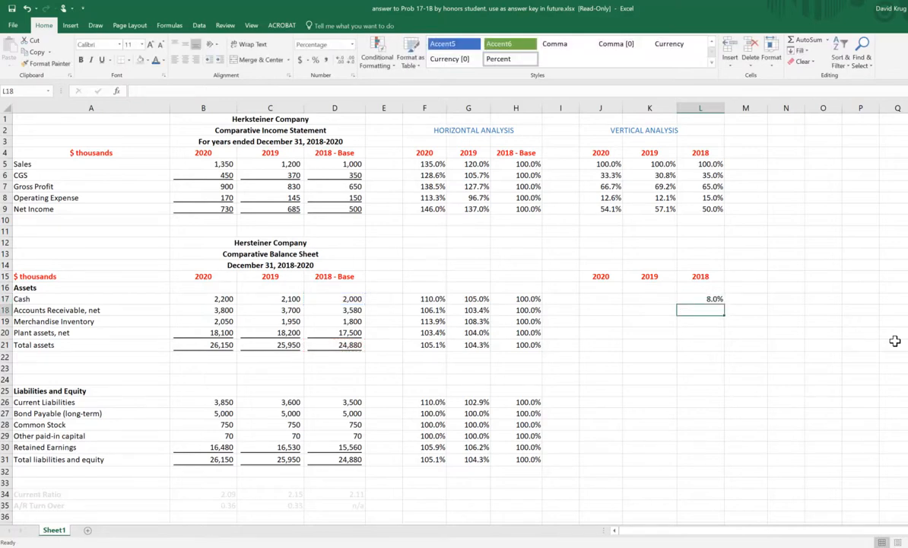
Step: Enter the 2019 Cash percentage formula =+C17/$C$21 in K17, using 2019 Total assets as the fixed base
key(Up)
key(Left)
text(+)
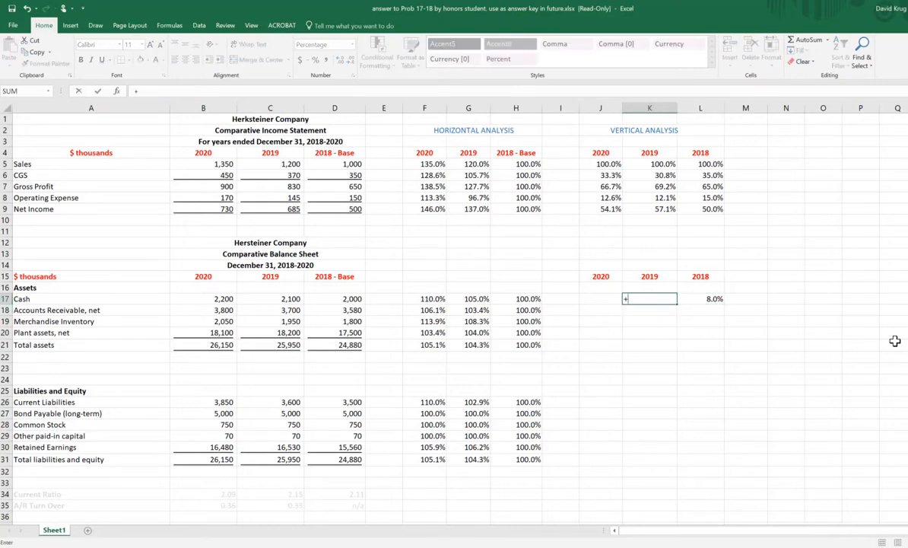
key(Left)
key(Left)
key(Left)
key(Left)
key(Left)
key(Left)
key(Left)
key(Left)
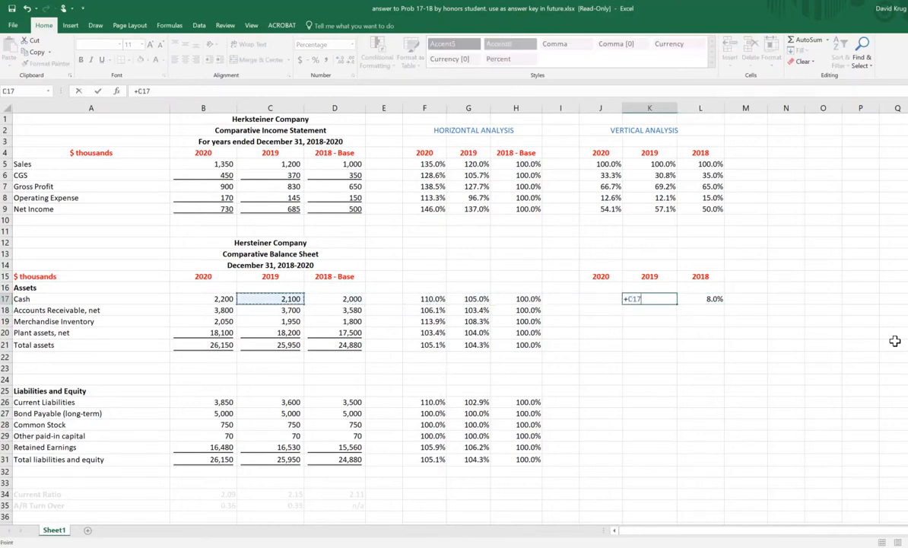
text(/)
key(Left)
key(Up)
key(Up)
key(Left)
key(Down)
key(Down)
key(Left)
key(Down)
key(Left)
key(Left)
key(Down)
key(Down)
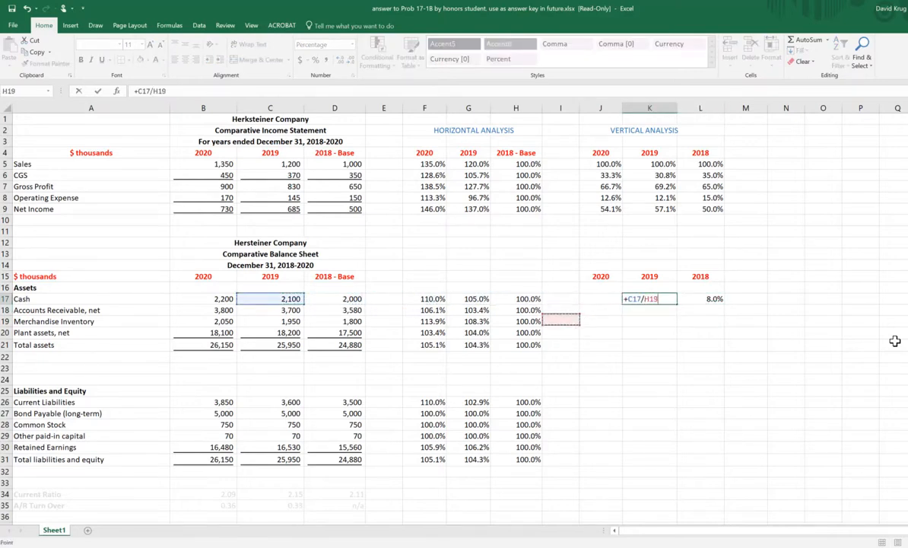
key(Left)
key(Left)
key(Left)
key(Down)
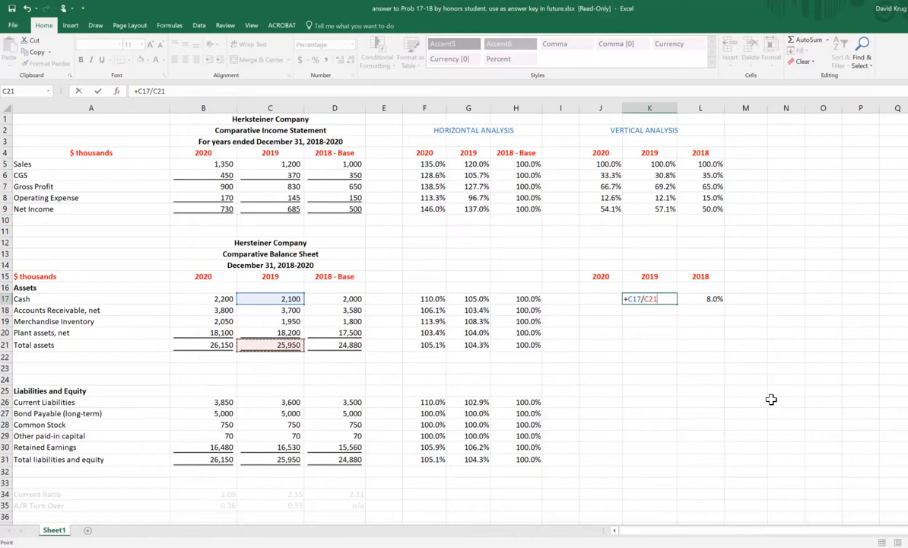
key(F4)
key(Return)
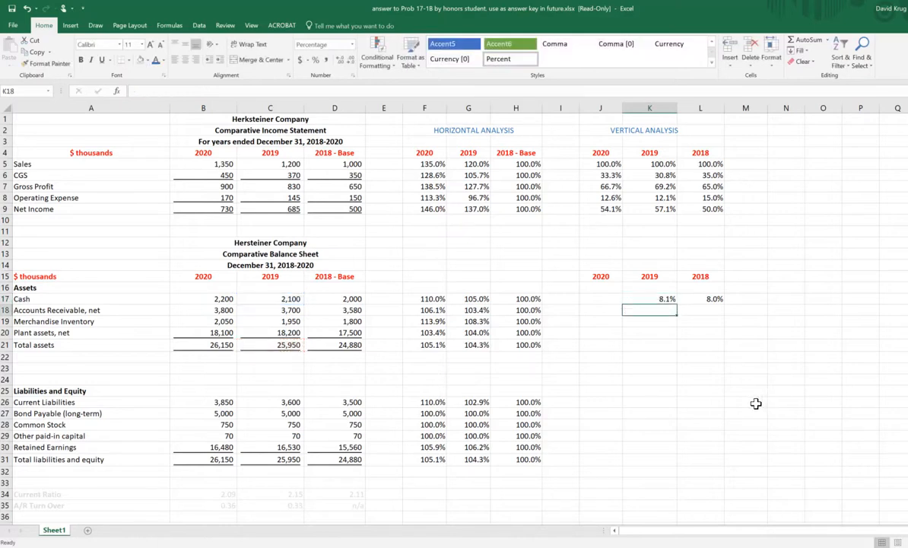
Step: Enter the 2020 Cash percentage formula =+B17/$B$21 in J17, using 2020 Total assets as the fixed base
key(Up)
key(Left)
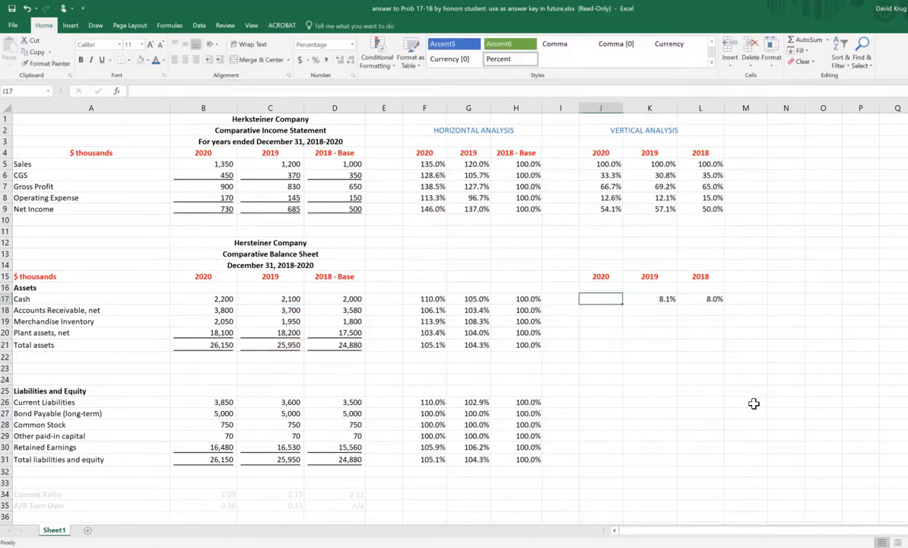
text(+)
key(Left)
key(Left)
key(Left)
key(Left)
key(Left)
key(Left)
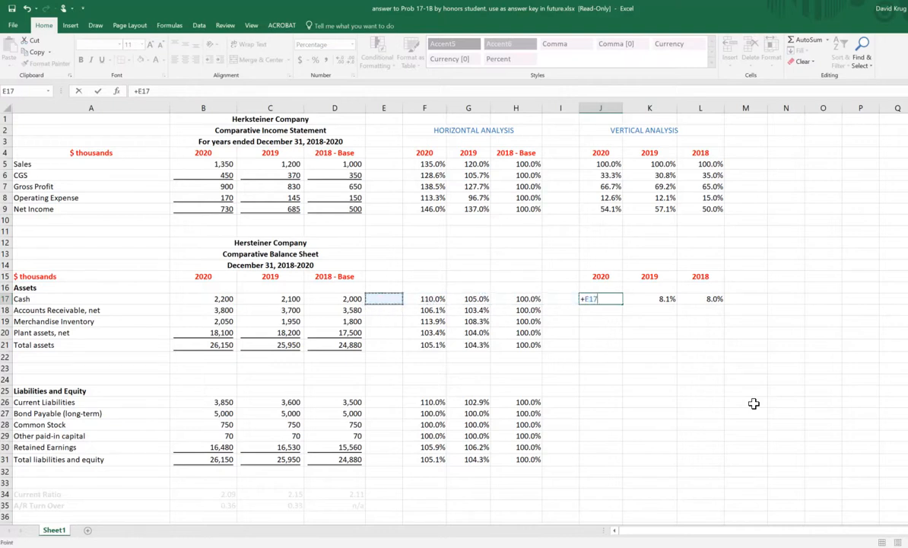
key(Left)
key(Left)
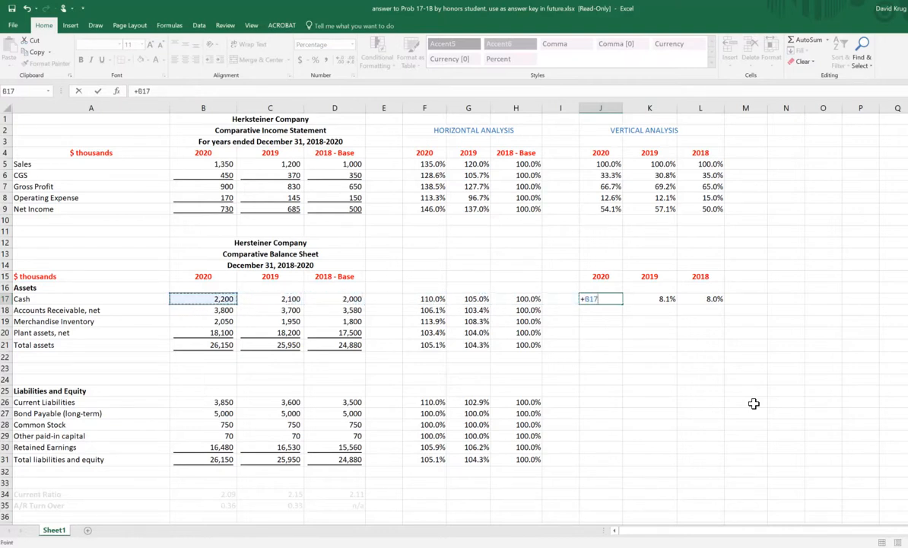
text(/)
key(Down)
key(Down)
key(Left)
key(Left)
key(Left)
key(Left)
key(Left)
key(Left)
key(Left)
key(Left)
key(Left)
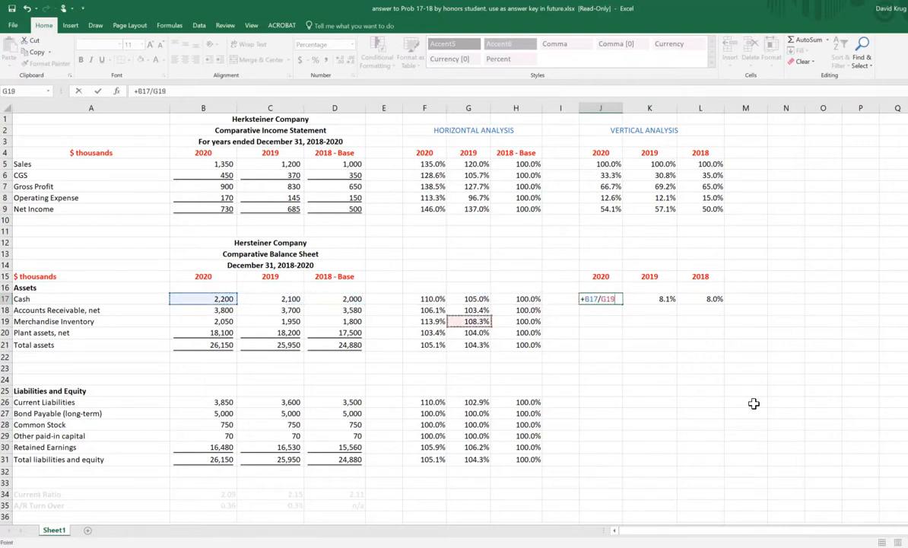
key(Down)
key(Right)
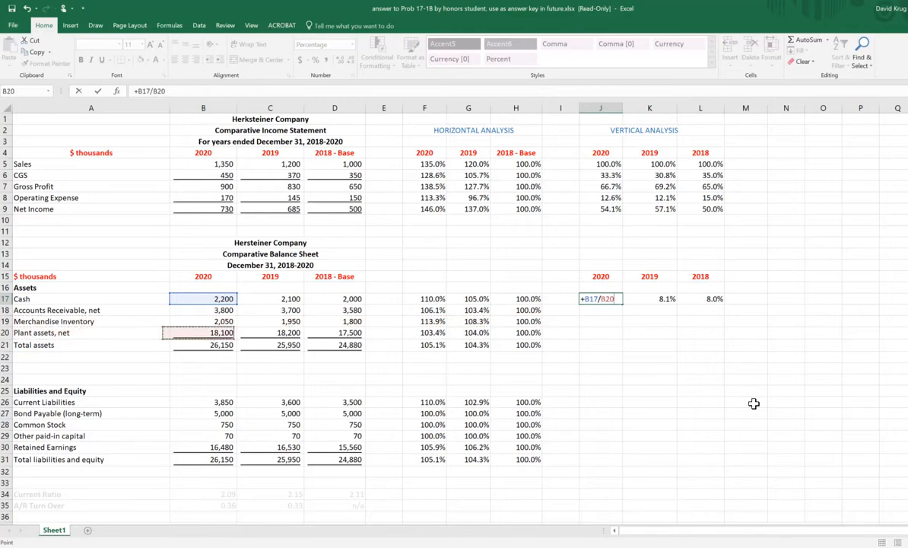
key(Down)
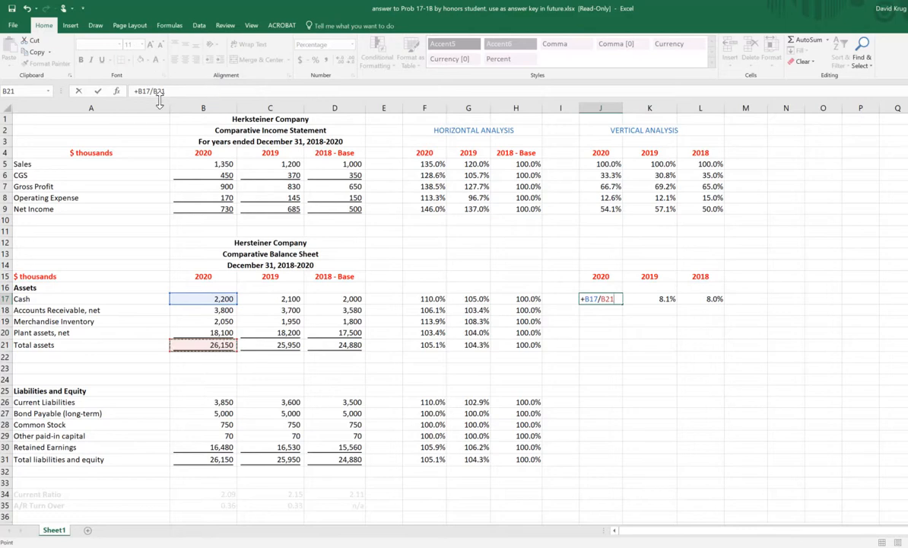
key(F4)
key(Return)
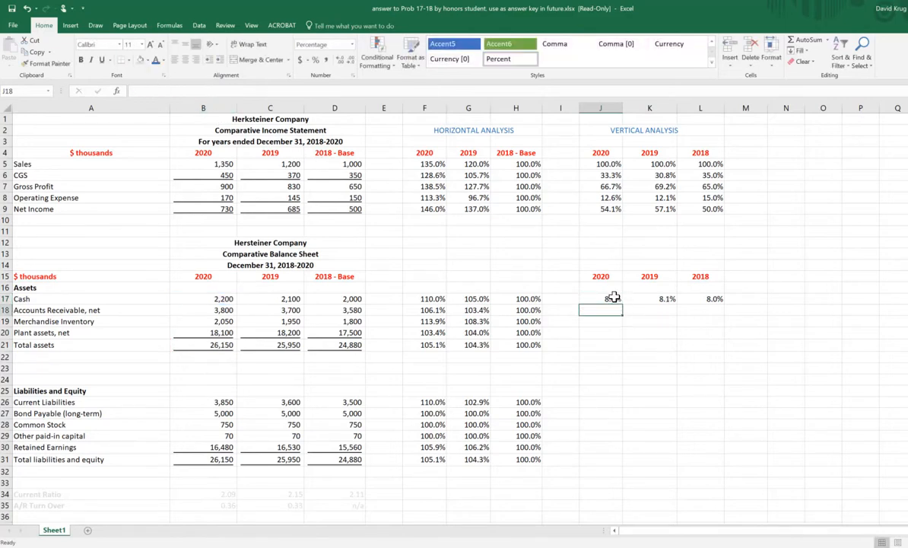
Step: Fill the Cash formulas in J17:L17 down through row 21, and check the Total assets percentages against B21:D21
drag(604, 299, 725, 351)
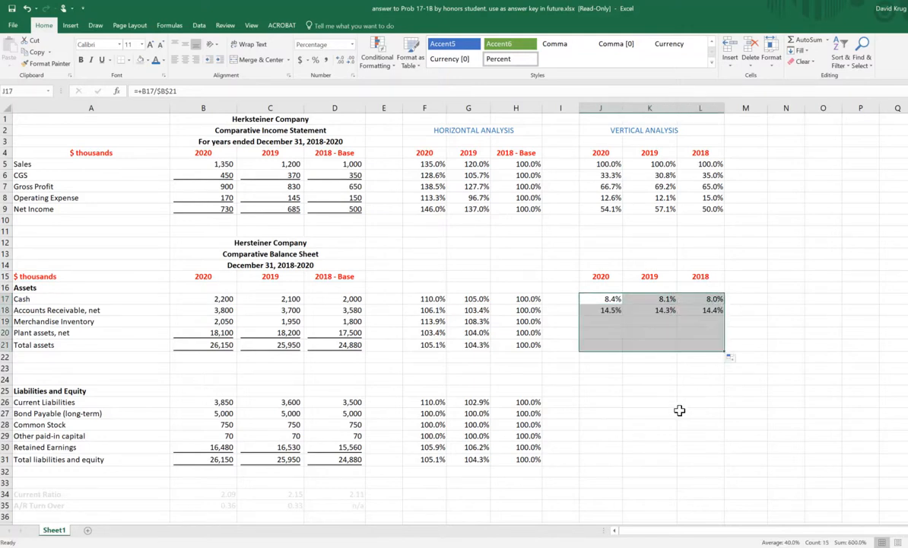
click(602, 344)
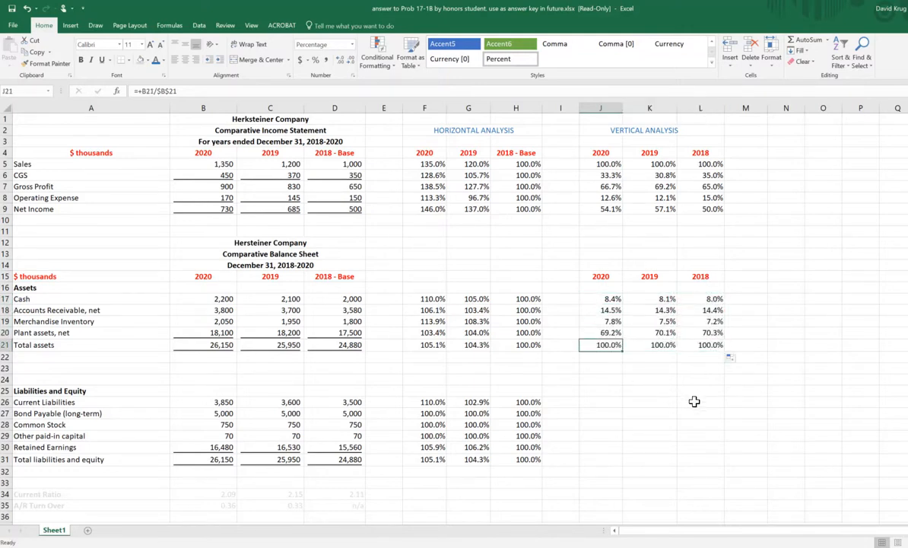
drag(601, 346, 681, 352)
drag(221, 346, 358, 344)
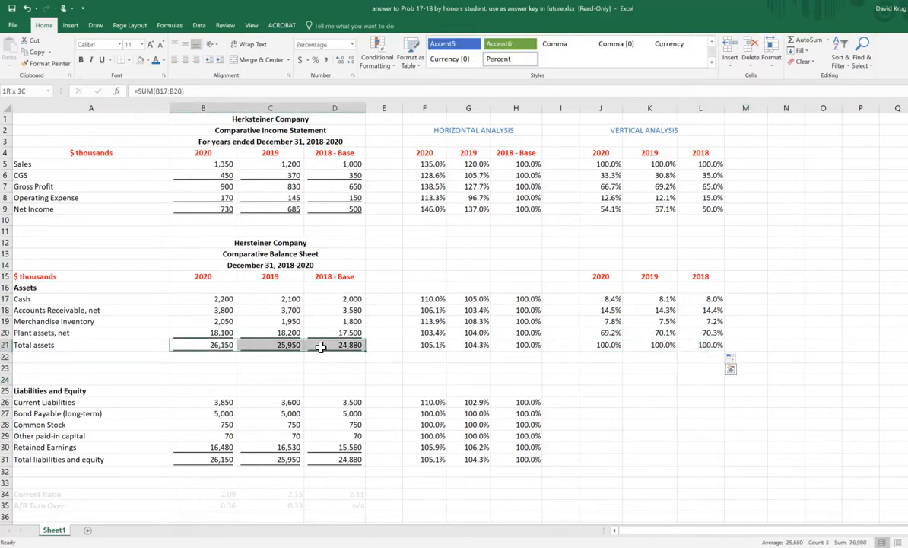
click(672, 438)
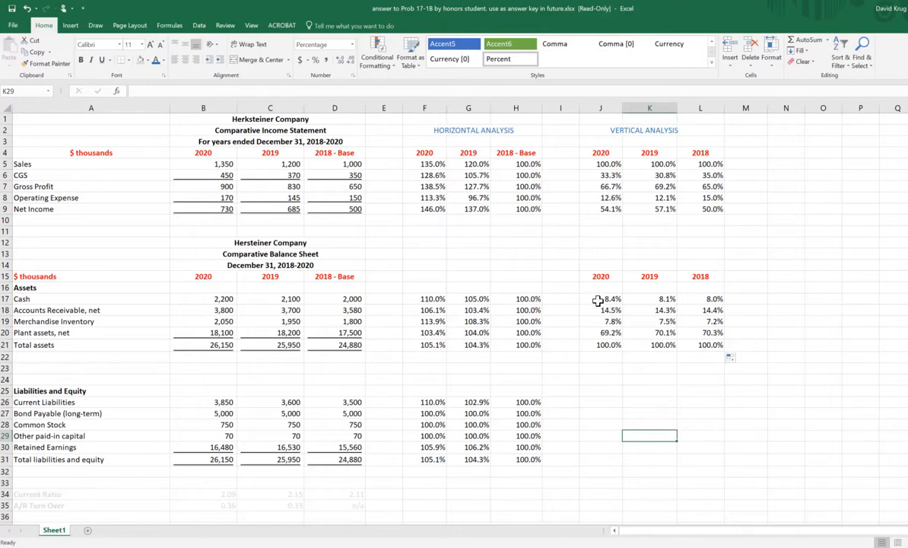
Step: Copy the Cash formulas from J17:L17 to J26:L26, and fill them down through the Total liabilities and equity row
drag(598, 299, 690, 298)
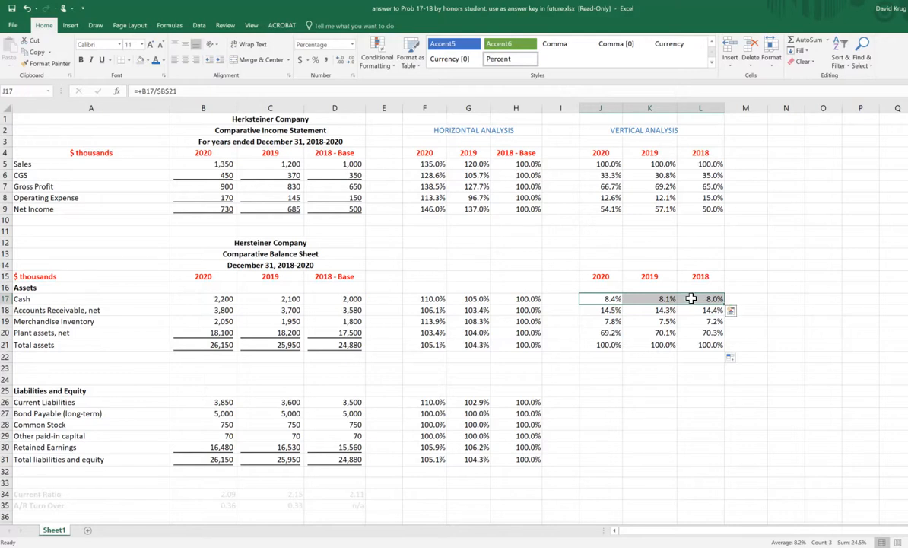
right_click(690, 298)
click(710, 319)
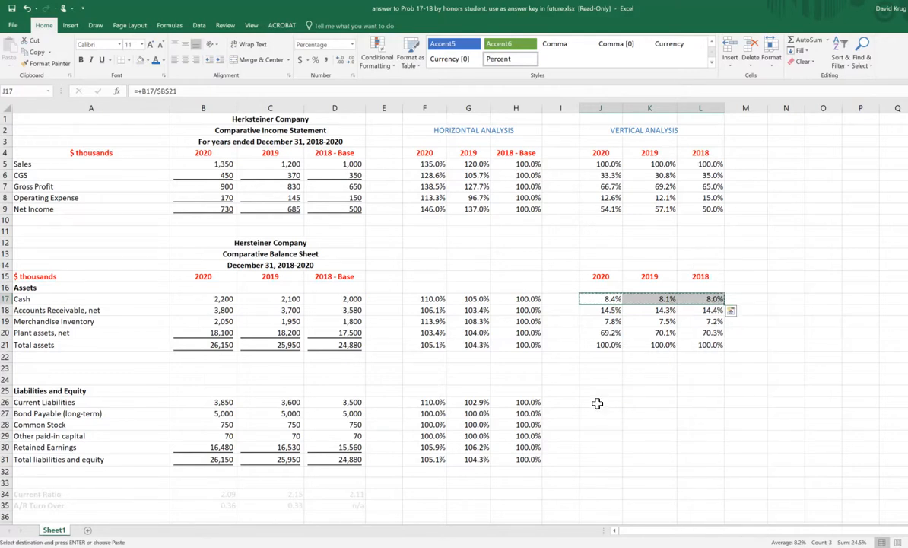
click(597, 402)
right_click(597, 402)
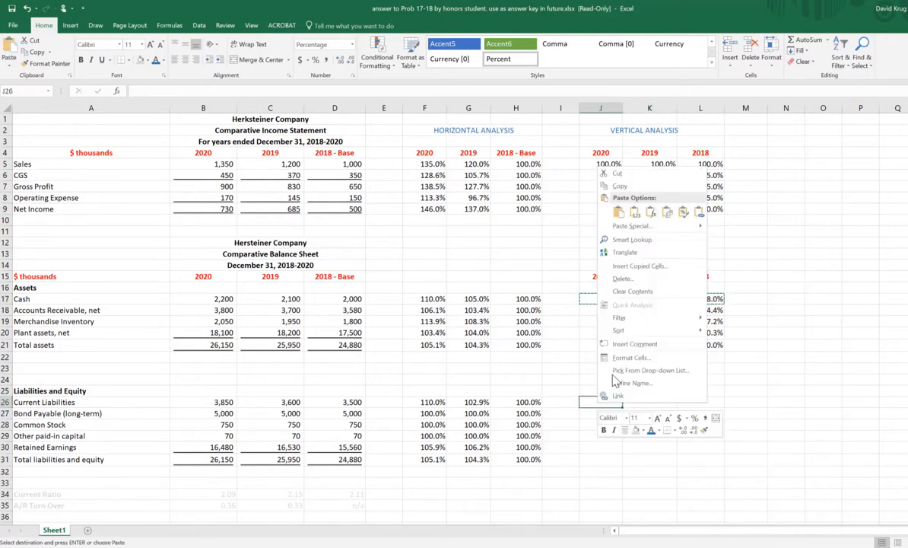
click(623, 218)
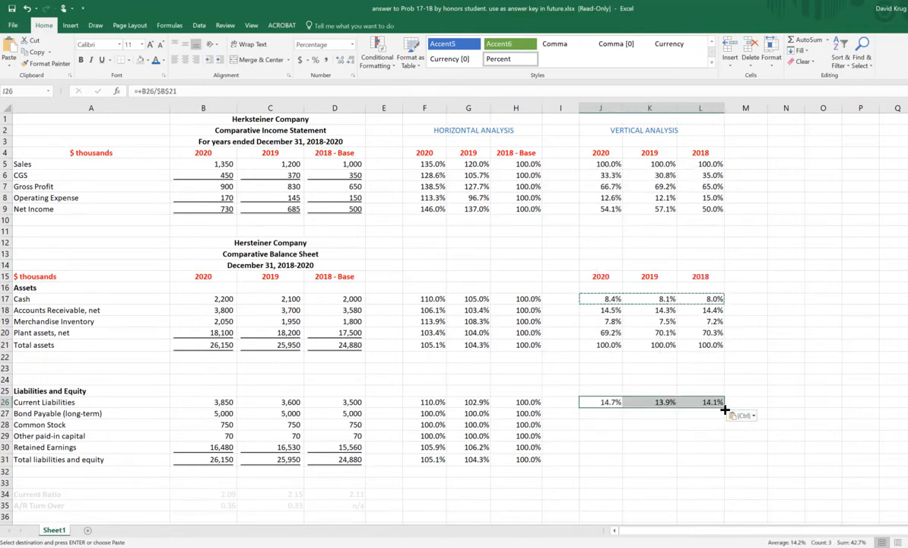
drag(724, 408, 715, 461)
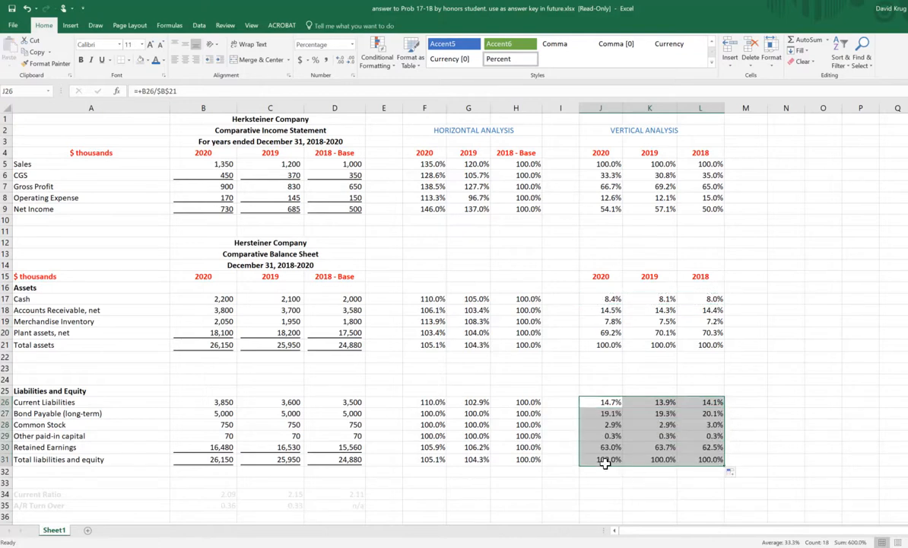
Step: Compare the 2020 Total liabilities and equity amount and its vertical percentage with 2020 Total assets
click(605, 460)
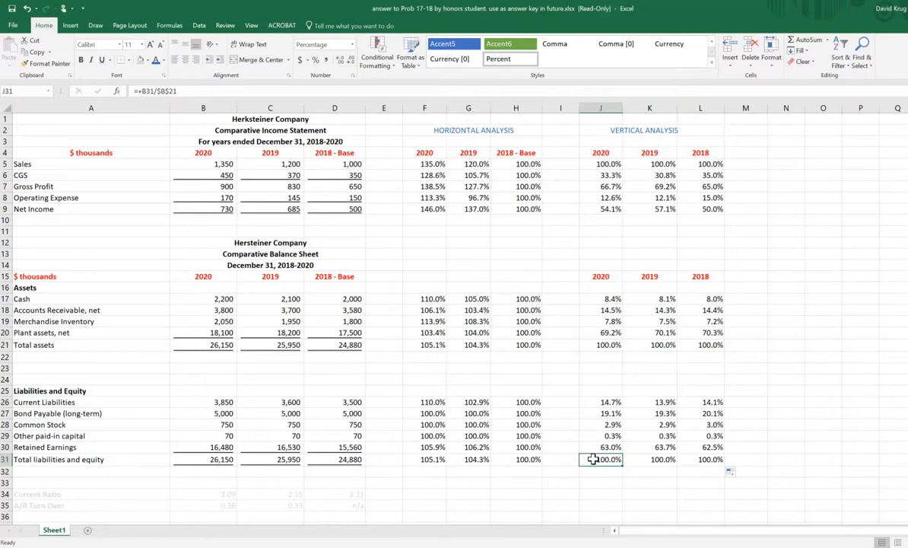
click(222, 459)
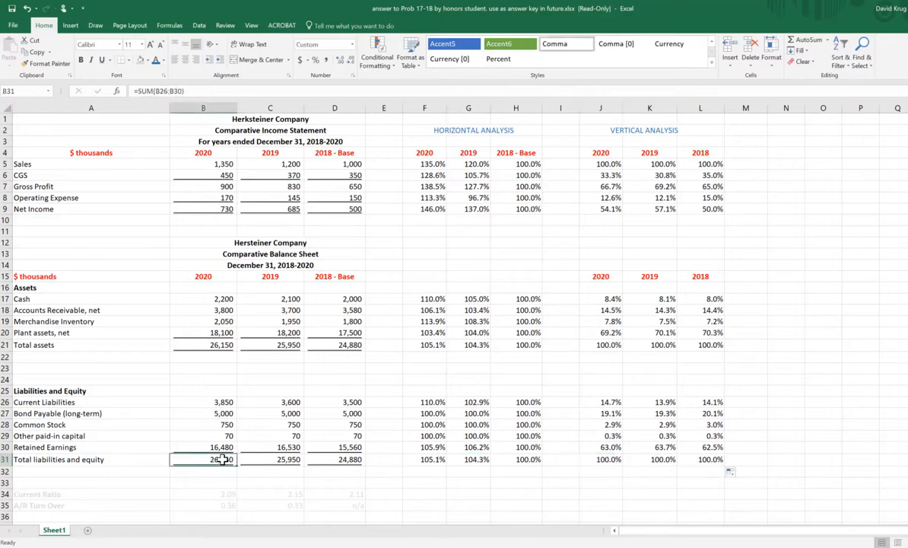
click(224, 344)
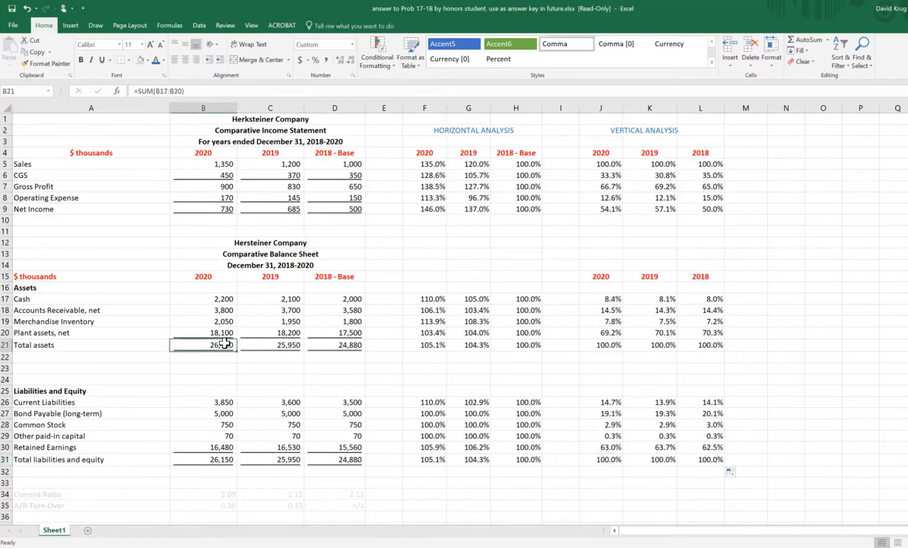
click(219, 457)
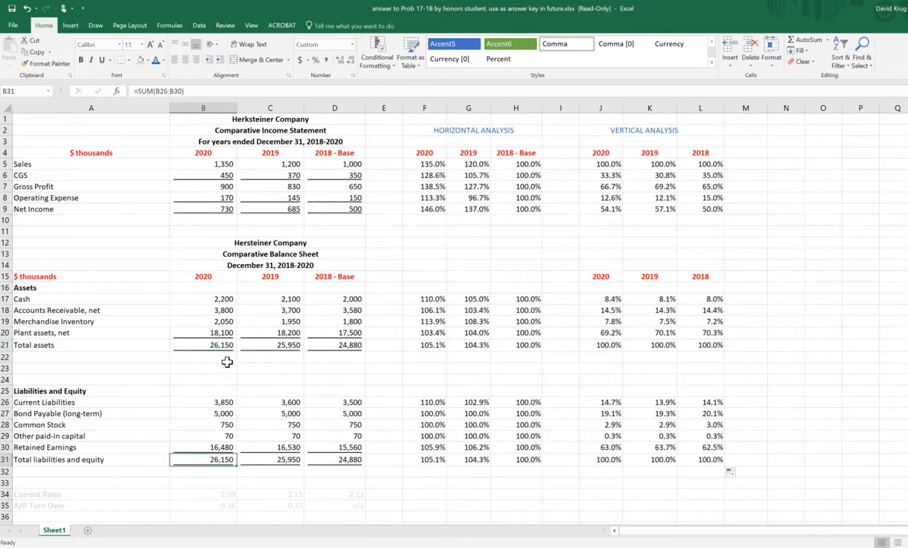
click(220, 345)
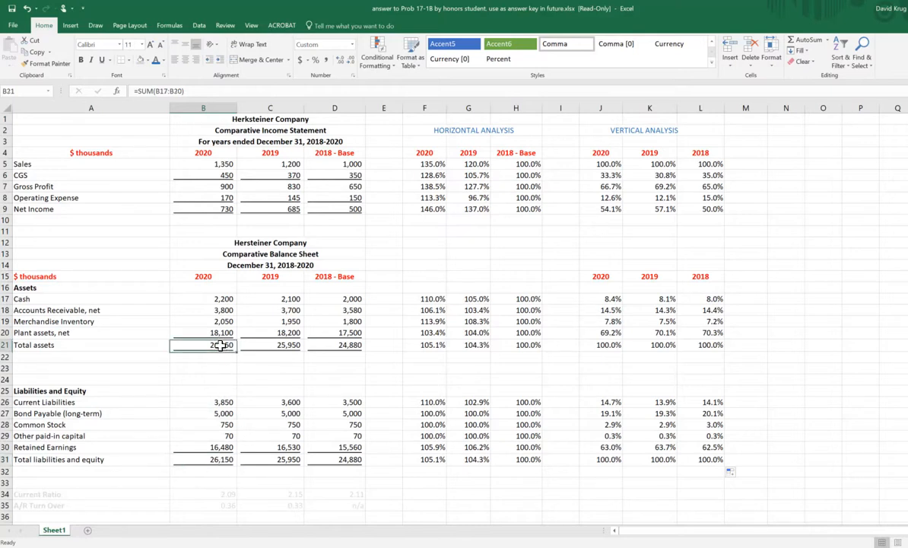
click(770, 394)
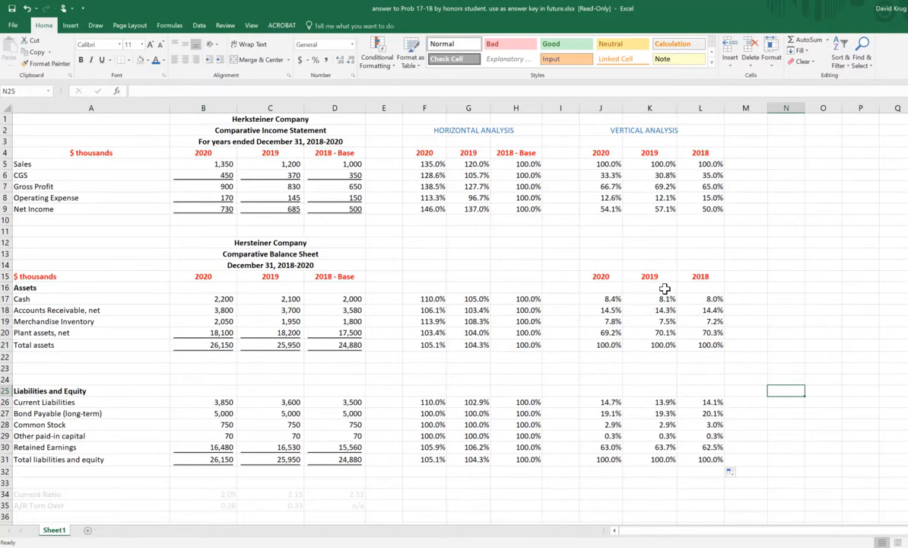
Step: Try two decimal places on the horizontal and vertical analysis range F5:L31, and return it to one decimal place
drag(426, 164, 687, 460)
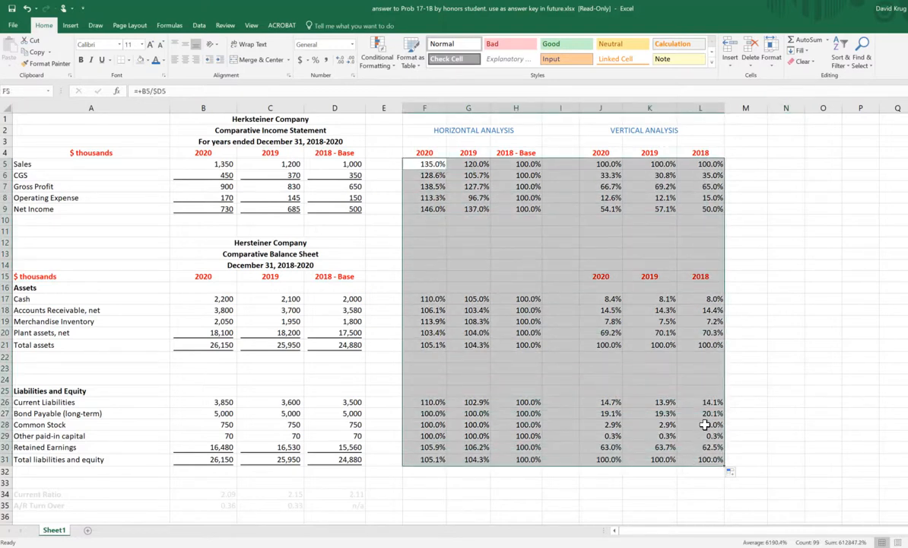
click(341, 62)
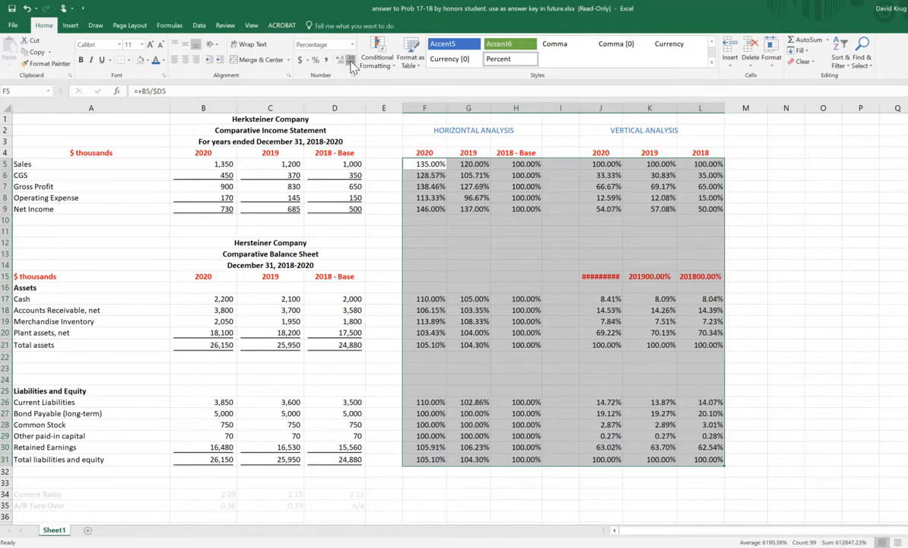
click(340, 61)
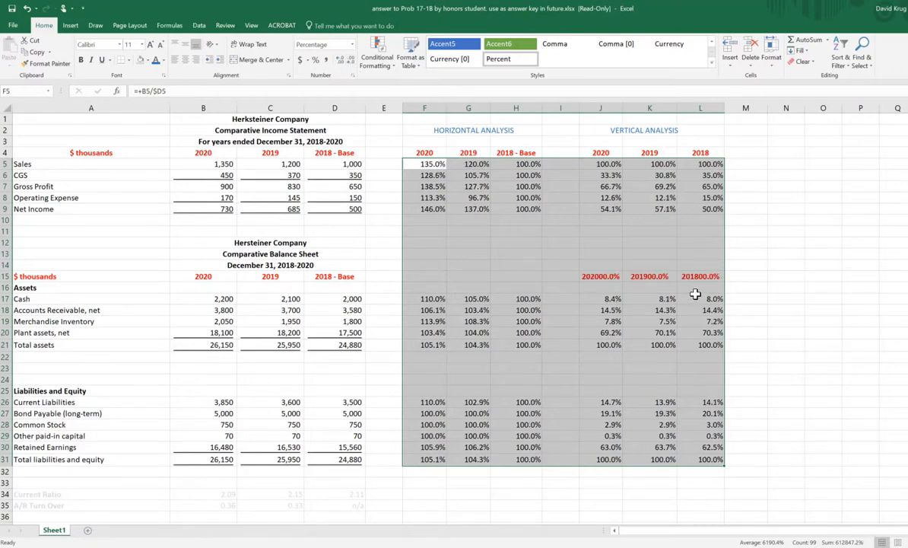
Step: Copy the year headings 2020, 2019 and 2018 from J4:L4 over the percentage-formatted headings in J15:L15 of the balance sheet's vertical analysis
click(815, 287)
drag(590, 276, 785, 284)
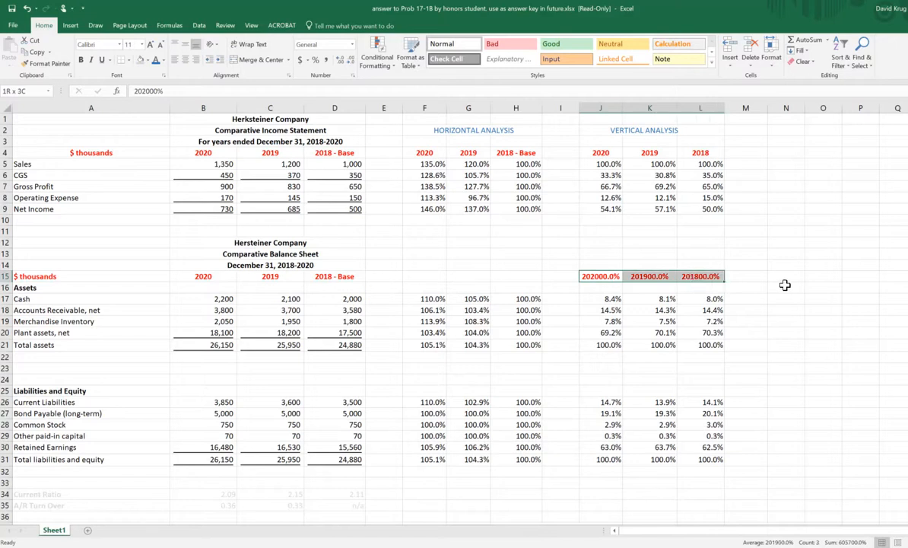
click(823, 276)
drag(600, 151, 697, 153)
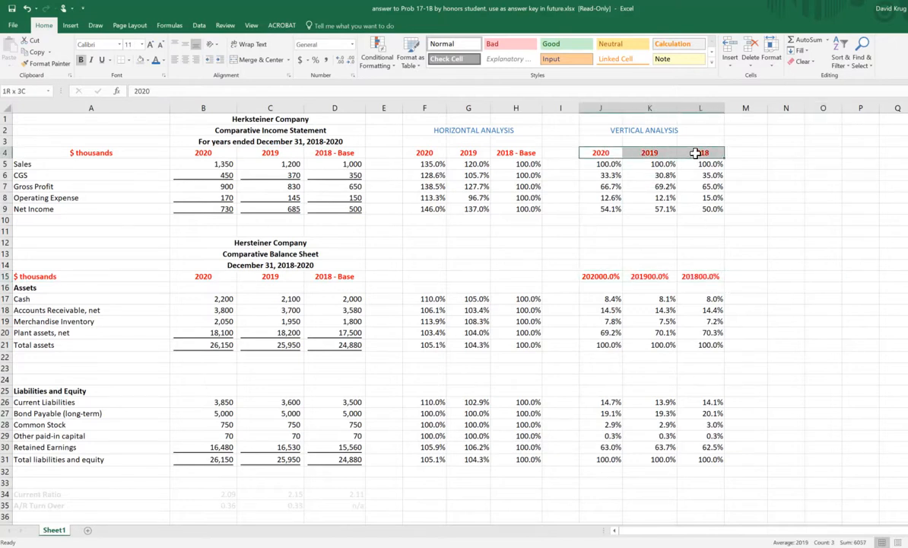
right_click(697, 153)
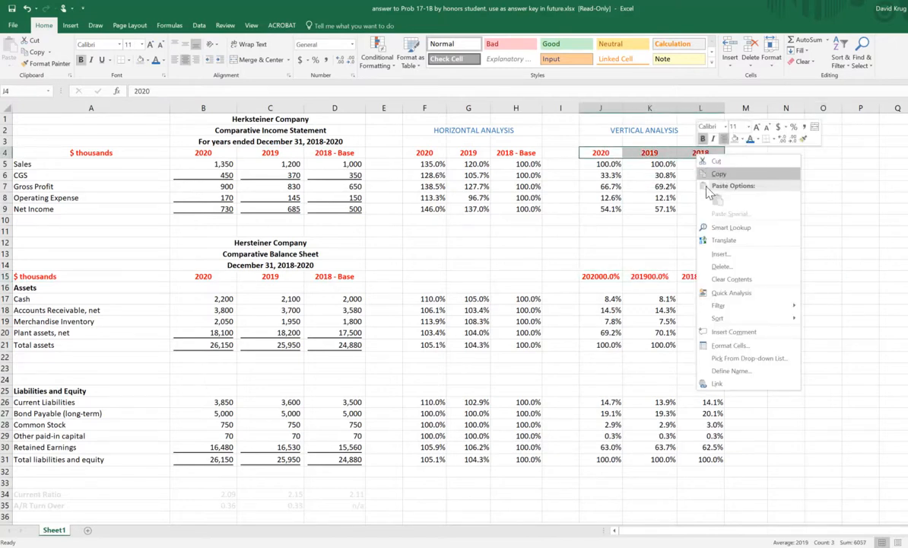
click(716, 173)
drag(590, 276, 695, 278)
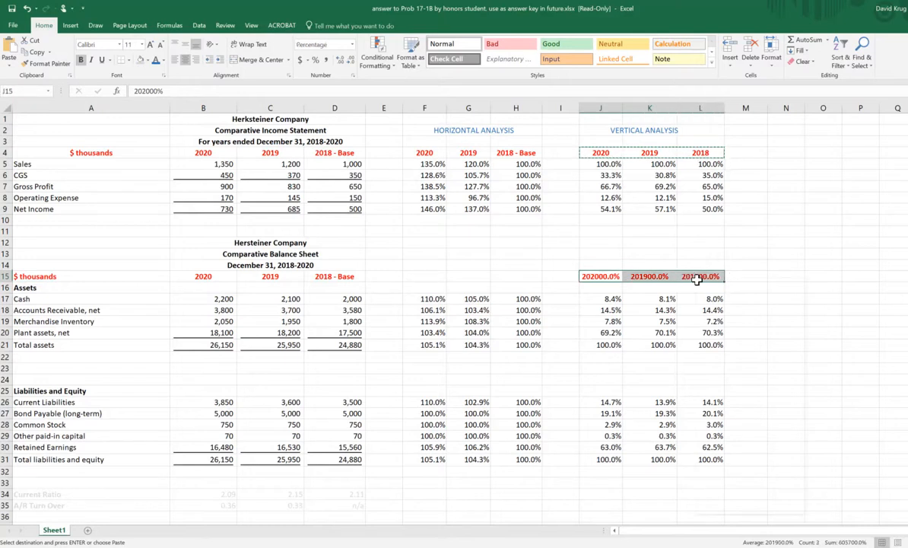
right_click(696, 278)
click(716, 324)
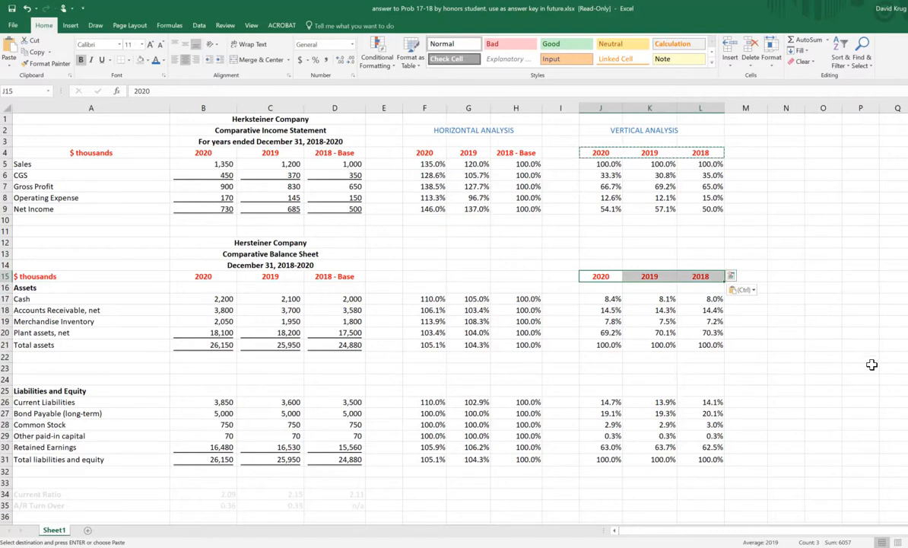
click(853, 320)
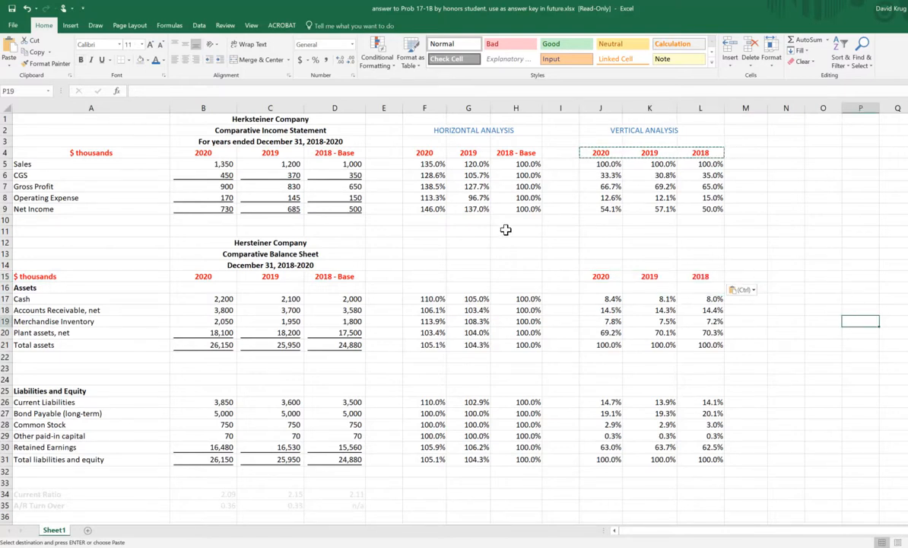
Step: Review the comparative statements, the horizontal analysis and the vertical analysis blocks, and inspect the 2020 Sales formula in J5
drag(40, 118, 338, 472)
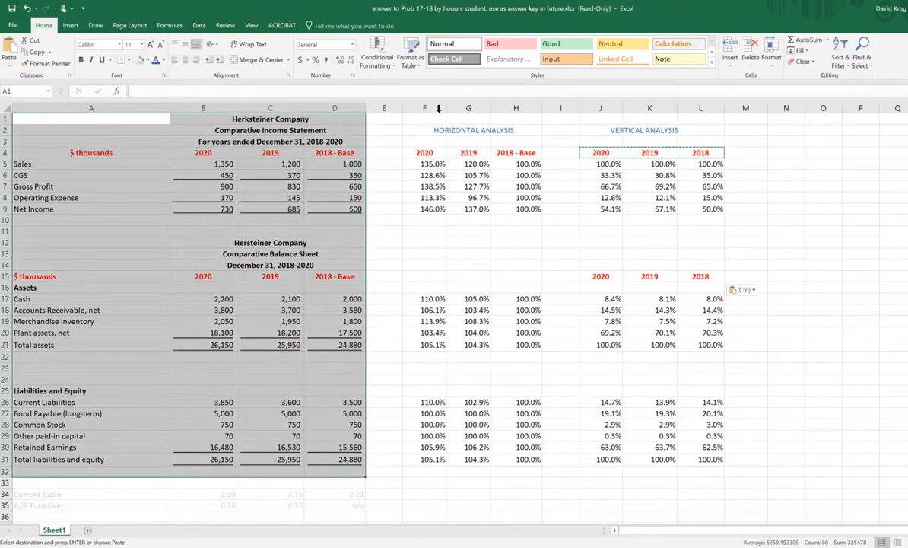
drag(424, 121, 532, 459)
drag(613, 122, 724, 454)
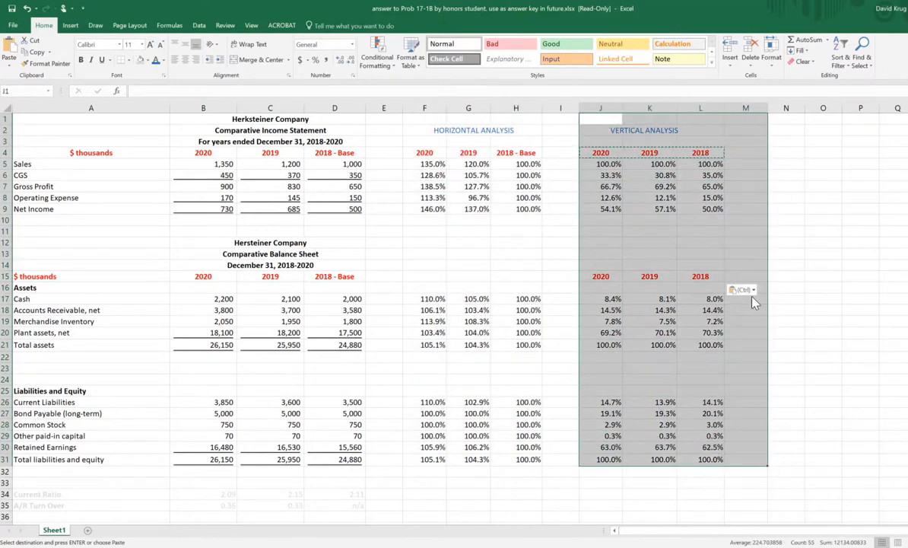
click(884, 277)
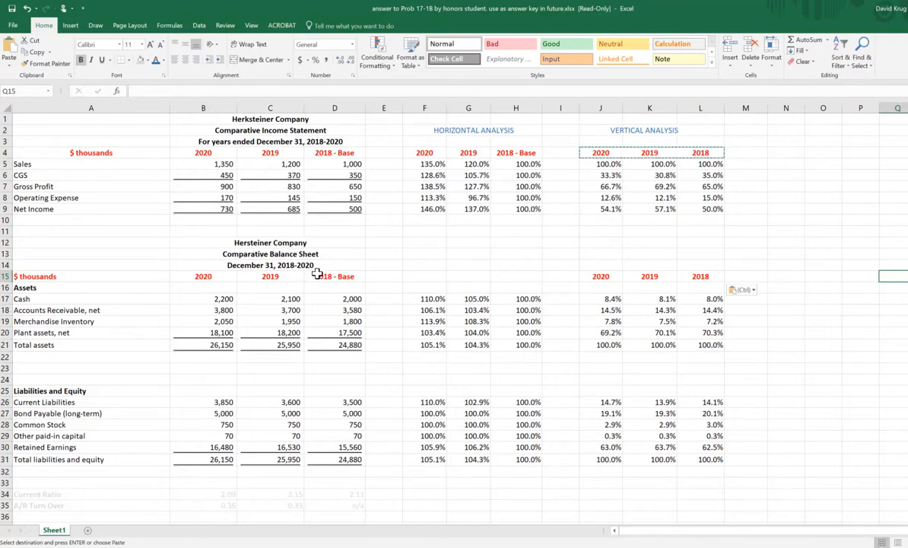
click(605, 164)
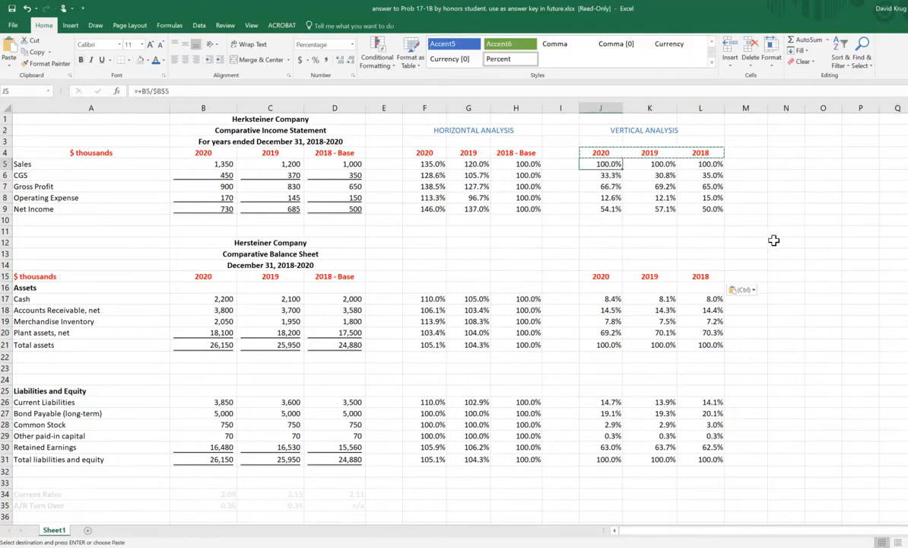
key(Escape)
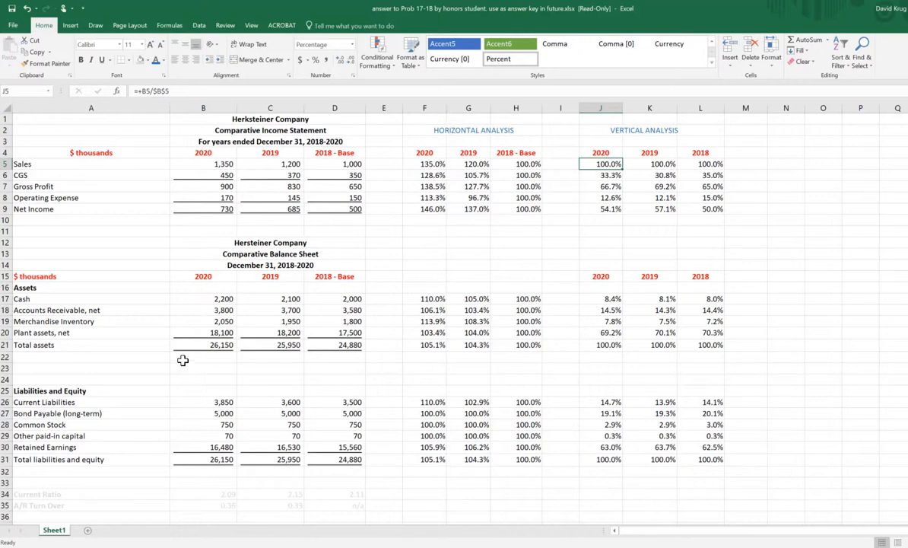